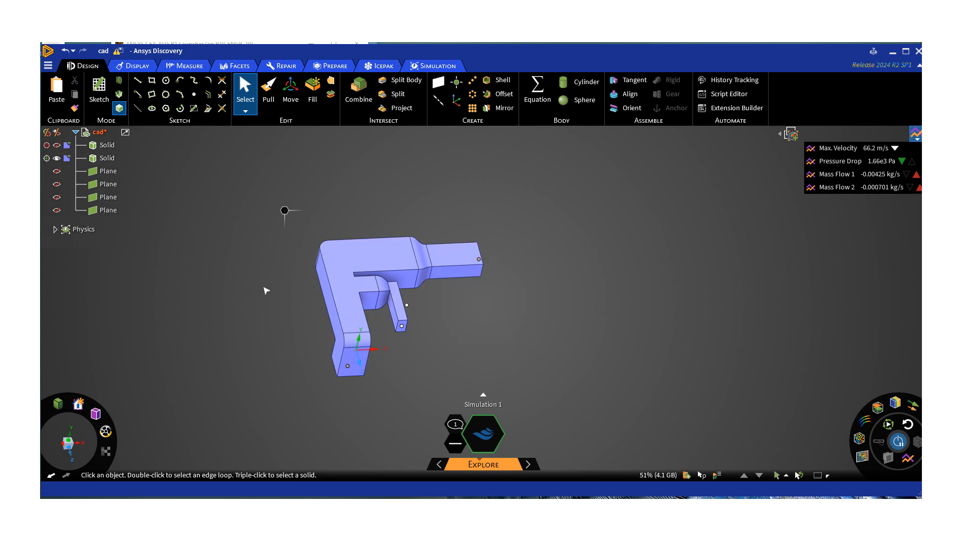
# Inspect the duct's fluid volume from several angles, examining the inlet face and the faces at the main and side-branch outlets.
pyautogui.moveTo(291, 295); pyautogui.dragTo(209, 208, button='middle')
pyautogui.click(279, 283)
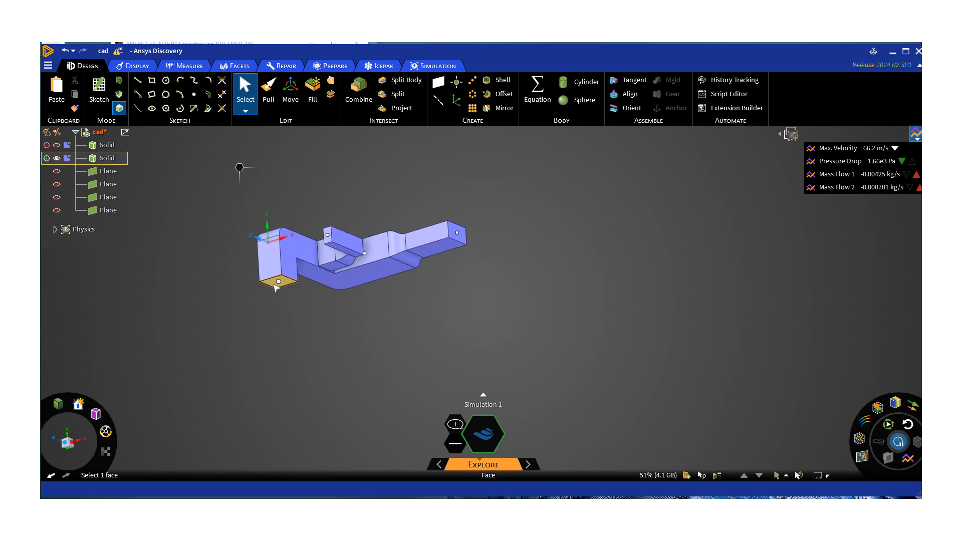
pyautogui.moveTo(287, 318); pyautogui.dragTo(295, 404, button='middle')
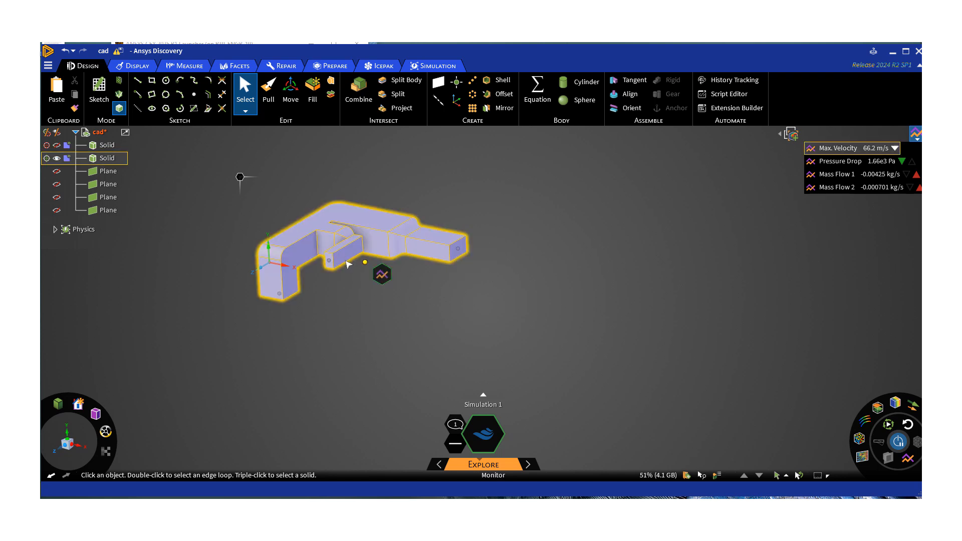
pyautogui.moveTo(344, 307); pyautogui.dragTo(360, 360, button='middle')
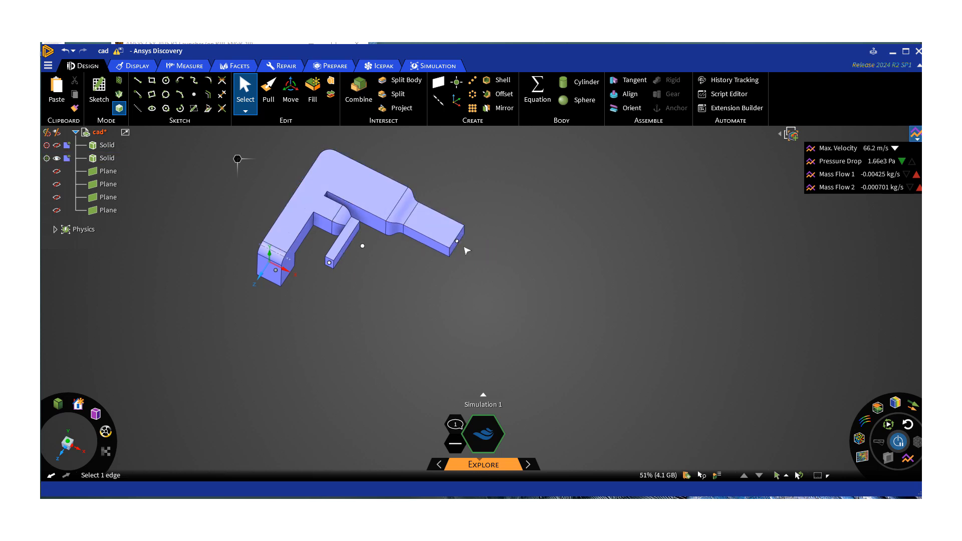
pyautogui.click(457, 243)
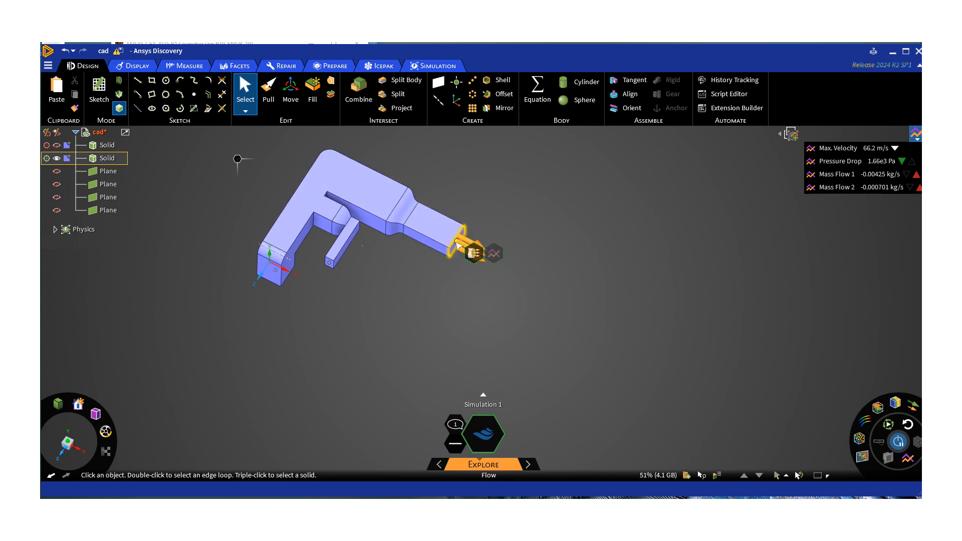
pyautogui.click(458, 247)
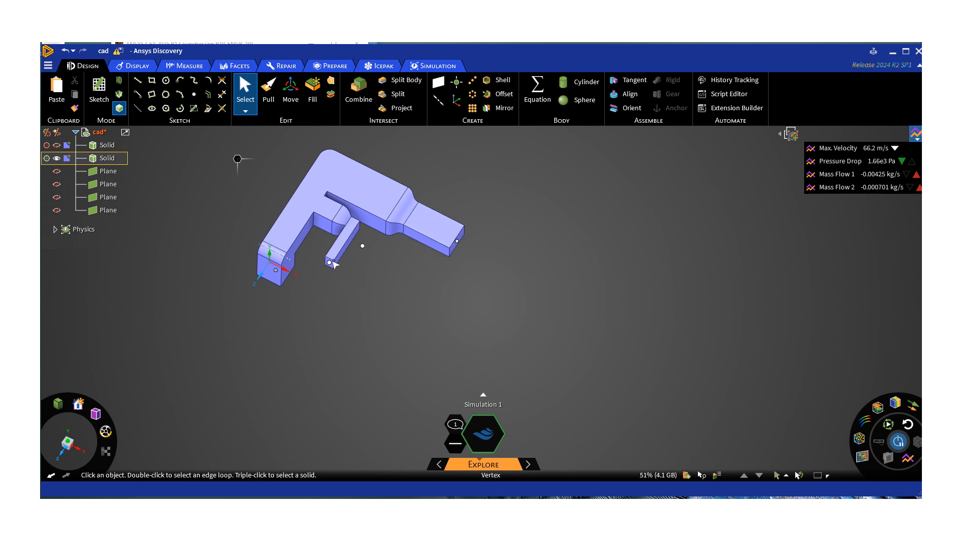
pyautogui.click(329, 262)
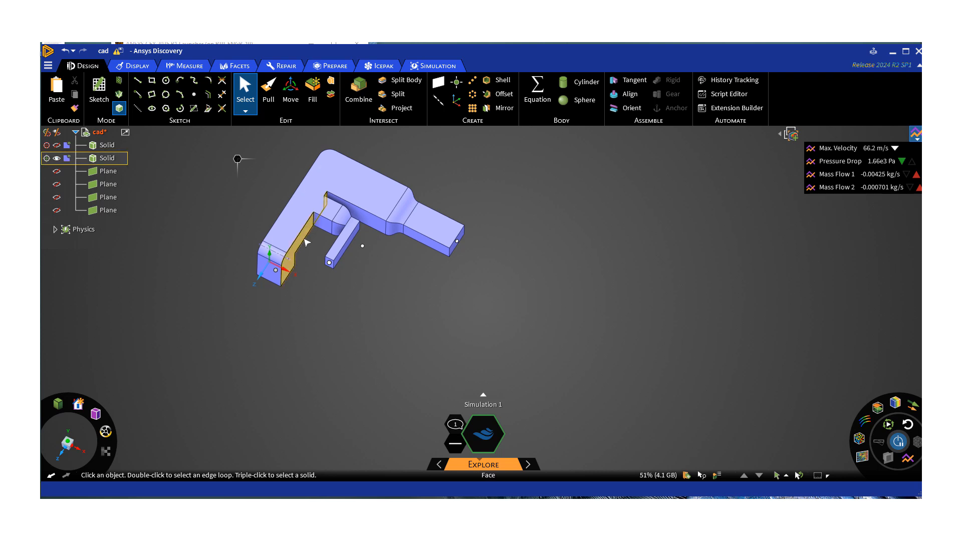
pyautogui.moveTo(312, 227)
pyautogui.mouseDown(button='middle')
pyautogui.moveTo(371, 216)
pyautogui.moveTo(330, 228)
pyautogui.mouseUp(button='middle')
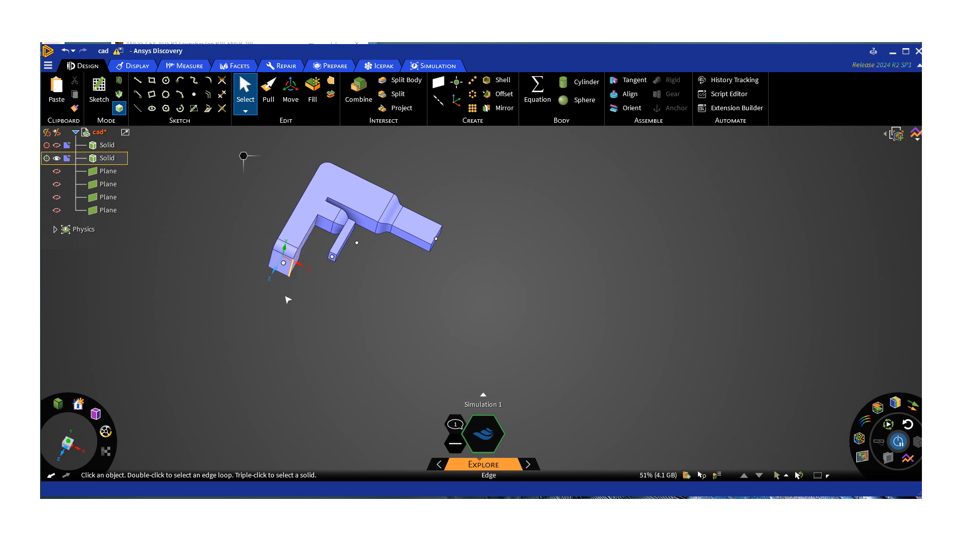
pyautogui.moveTo(289, 276); pyautogui.dragTo(264, 279, button='middle')
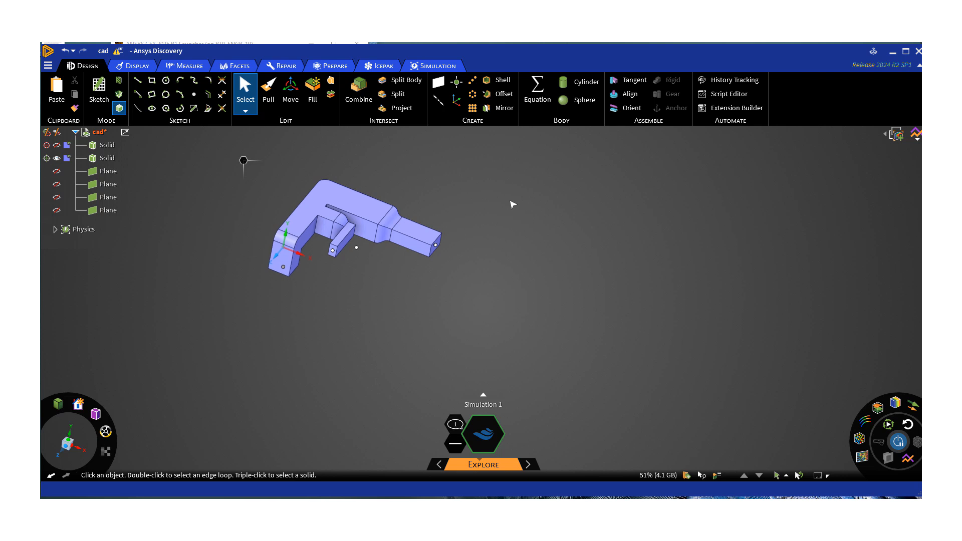
# Review the CAD file formats supported for inserting geometry, then close the file selection without importing anything.
pyautogui.click(48, 66)
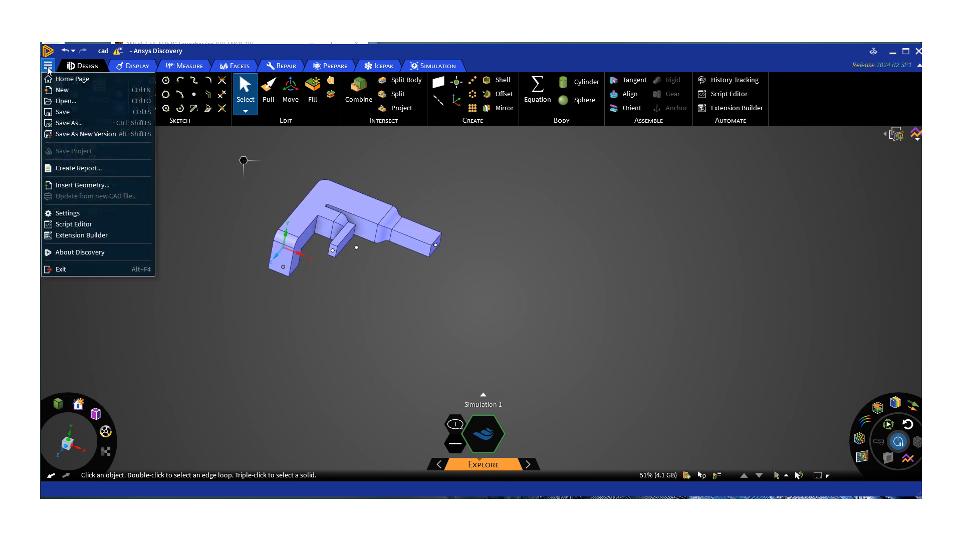
pyautogui.click(74, 185)
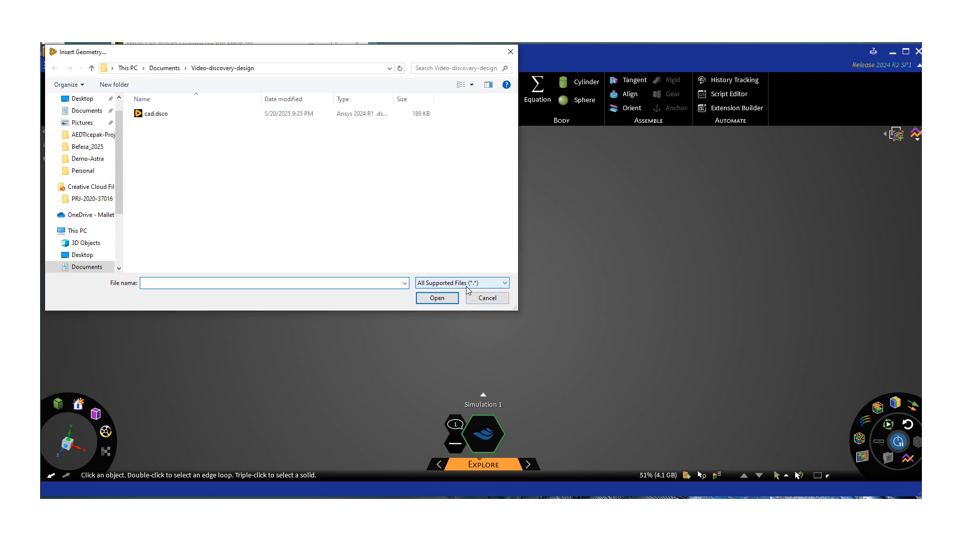
pyautogui.click(470, 283)
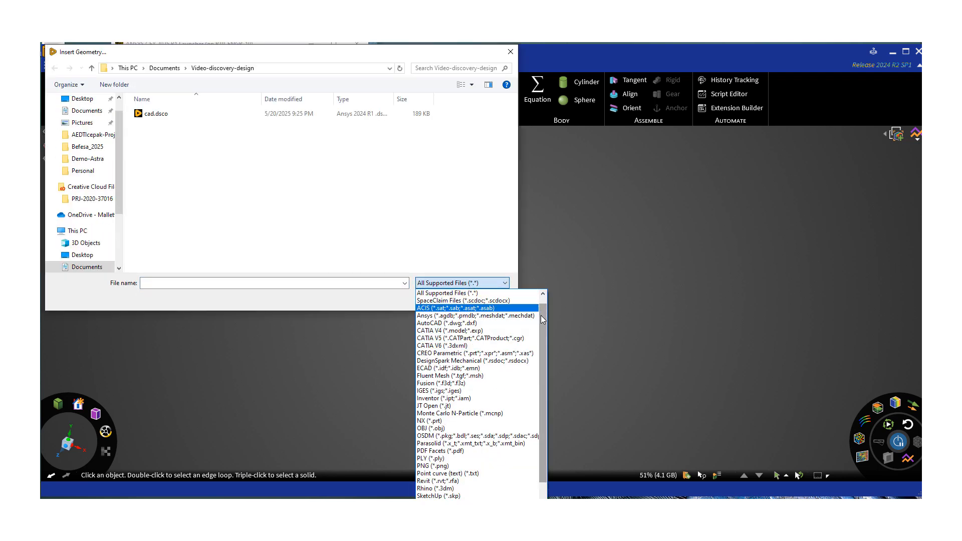
pyautogui.moveTo(537, 314); pyautogui.dragTo(537, 342)
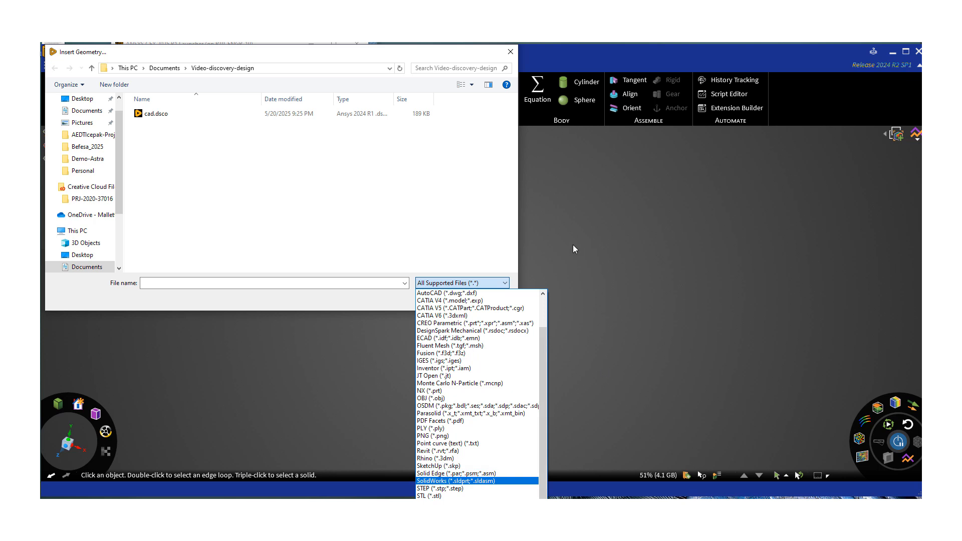
pyautogui.click(576, 226)
pyautogui.click(499, 299)
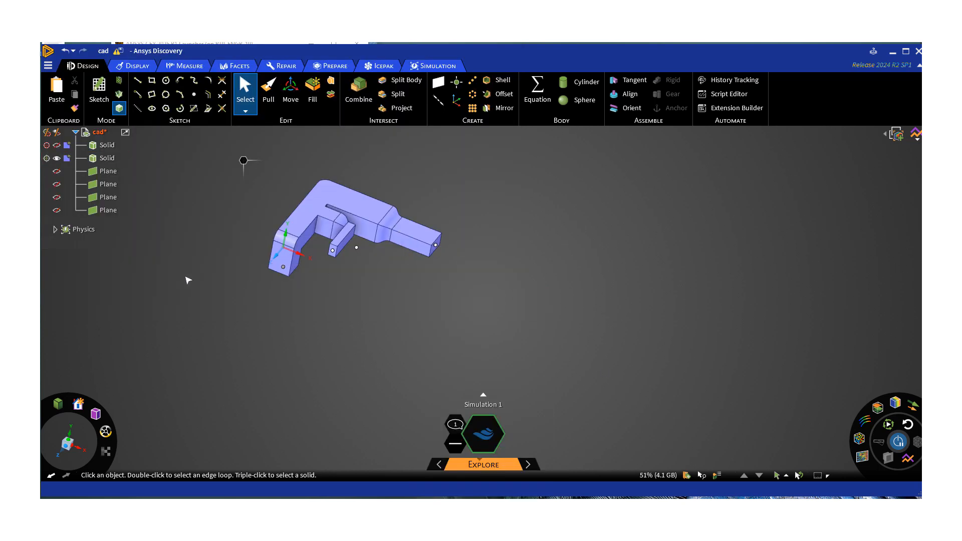
# Switch to the simulation tools and expand the physics definitions and their flows to review the materials, inlet and outlet conditions.
pyautogui.moveTo(206, 307)
pyautogui.mouseDown(button='middle')
pyautogui.moveTo(228, 287)
pyautogui.moveTo(224, 312)
pyautogui.mouseUp(button='middle')
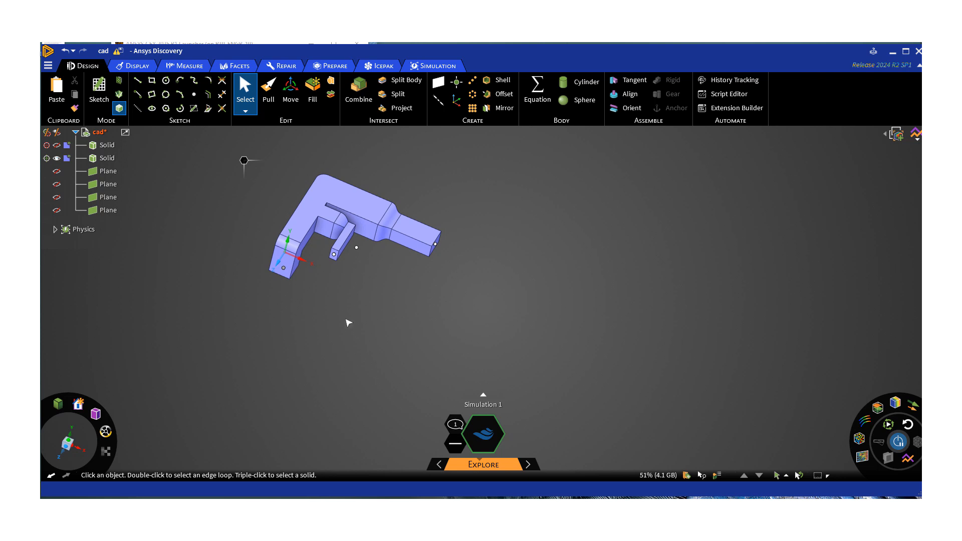
pyautogui.moveTo(272, 297)
pyautogui.mouseDown(button='middle')
pyautogui.moveTo(270, 274)
pyautogui.moveTo(281, 294)
pyautogui.mouseUp(button='middle')
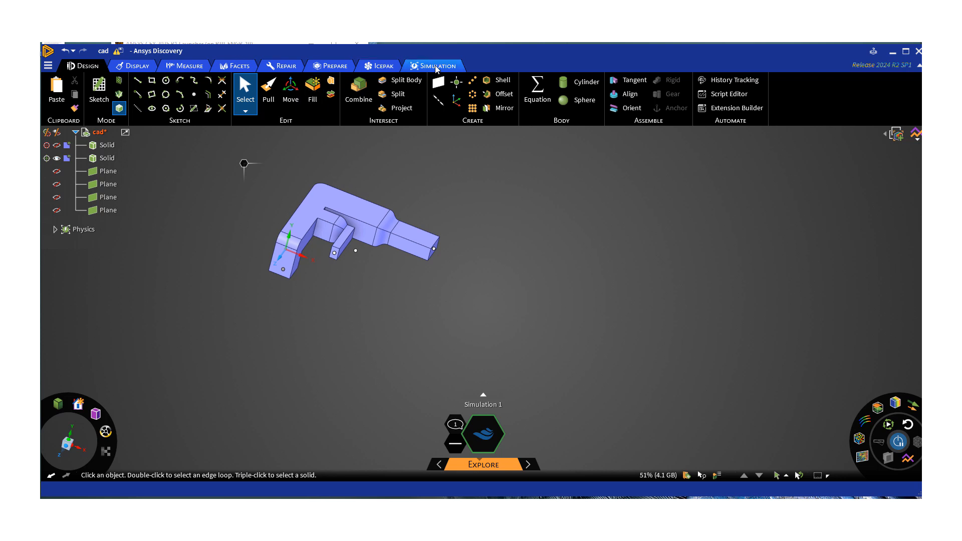
pyautogui.click(436, 67)
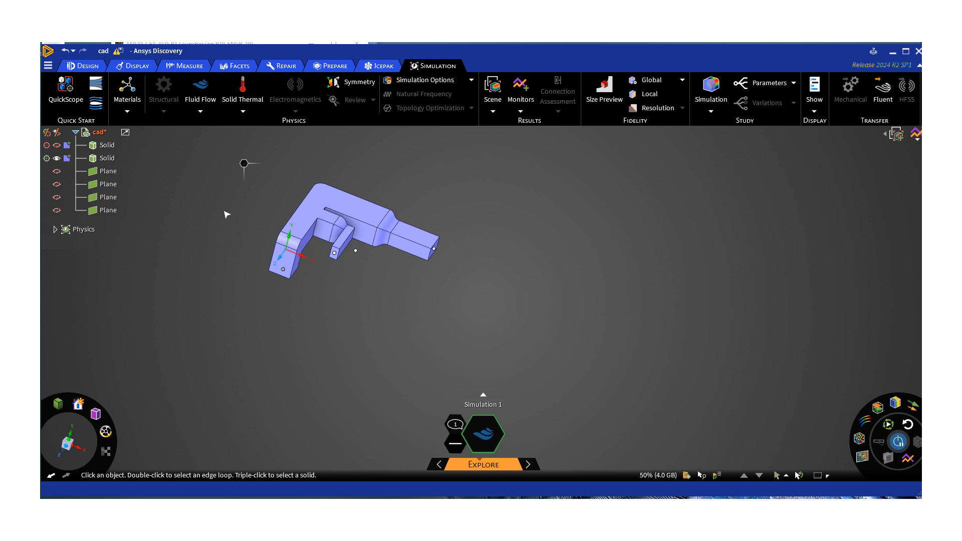
pyautogui.moveTo(212, 235); pyautogui.dragTo(201, 151, button='middle')
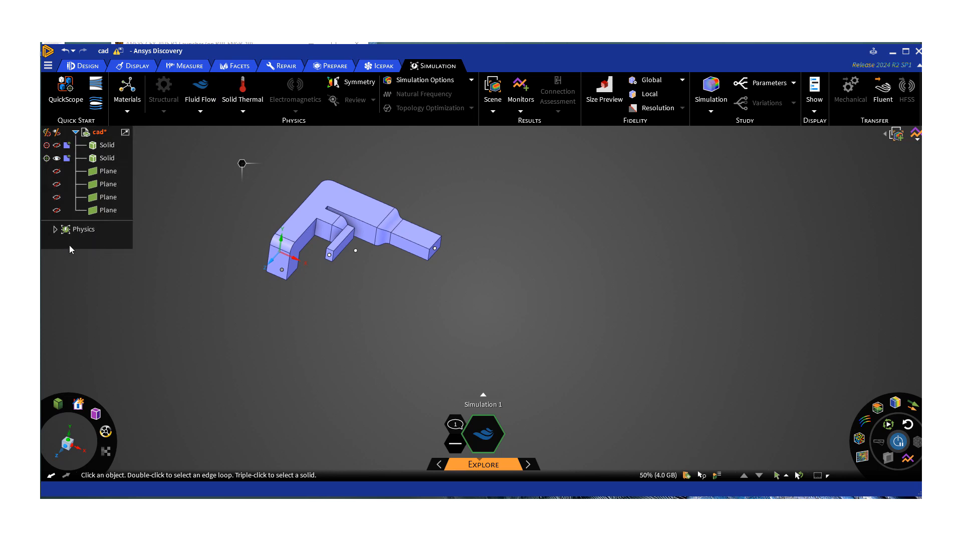
pyautogui.click(55, 230)
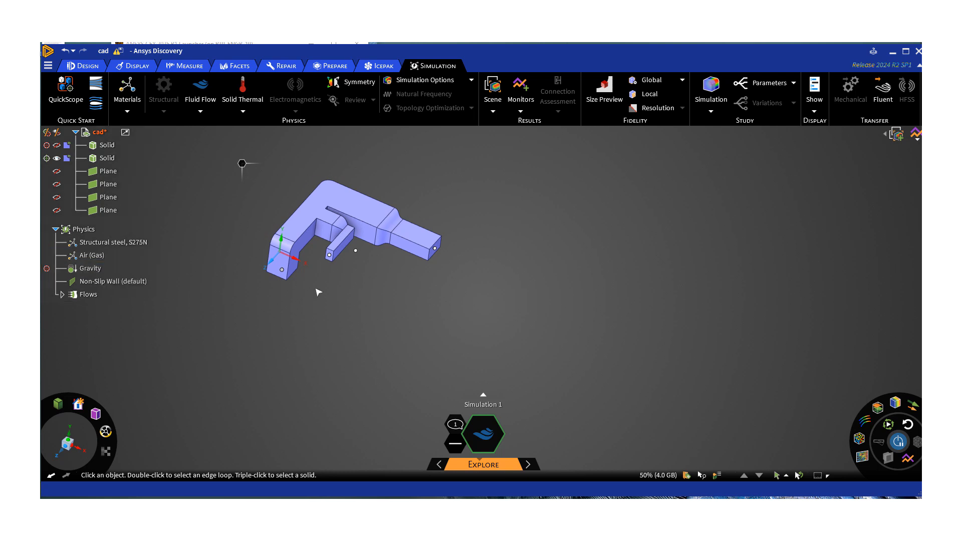
pyautogui.click(62, 294)
pyautogui.click(84, 297)
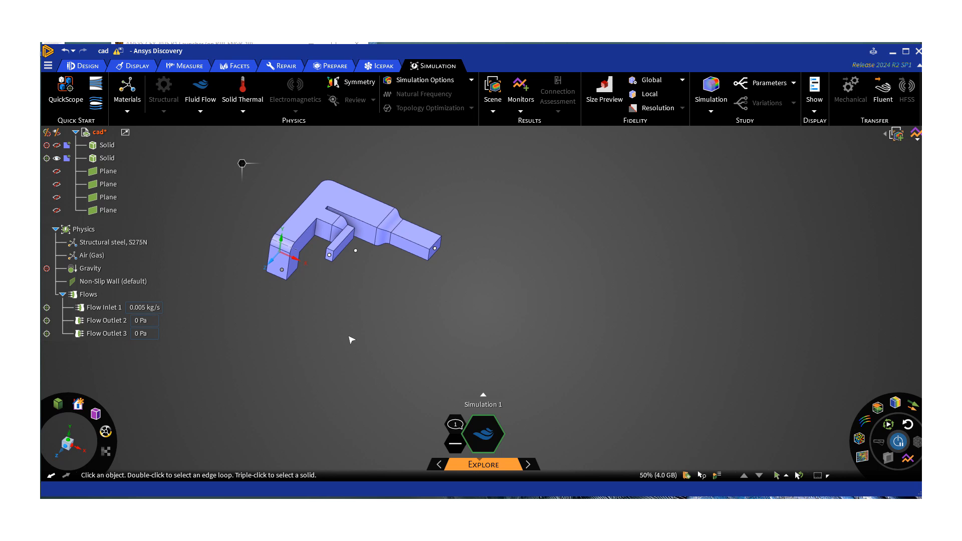
# Check the status of Simulation 1 and read its information message.
pyautogui.moveTo(319, 331)
pyautogui.mouseDown(button='middle')
pyautogui.moveTo(308, 307)
pyautogui.moveTo(325, 347)
pyautogui.moveTo(326, 316)
pyautogui.mouseUp(button='middle')
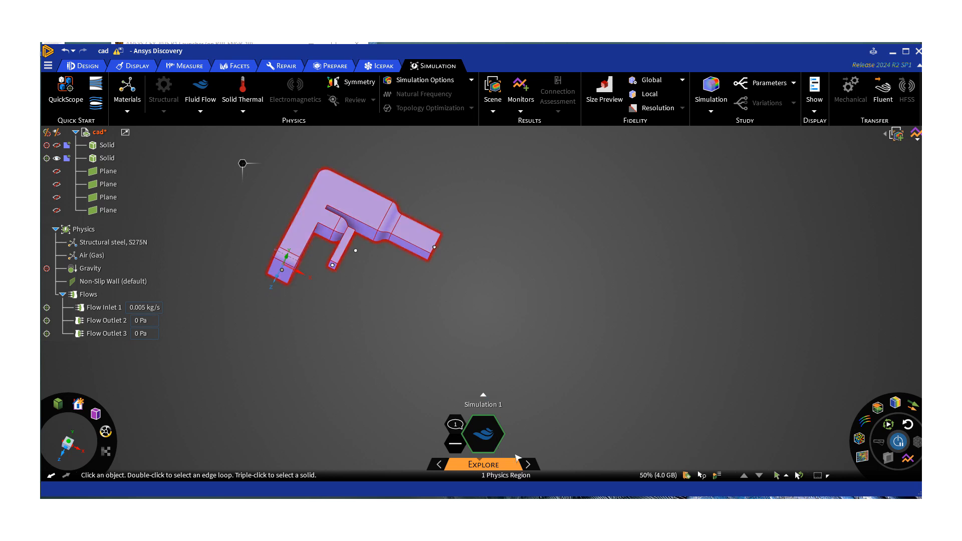
pyautogui.moveTo(529, 466)
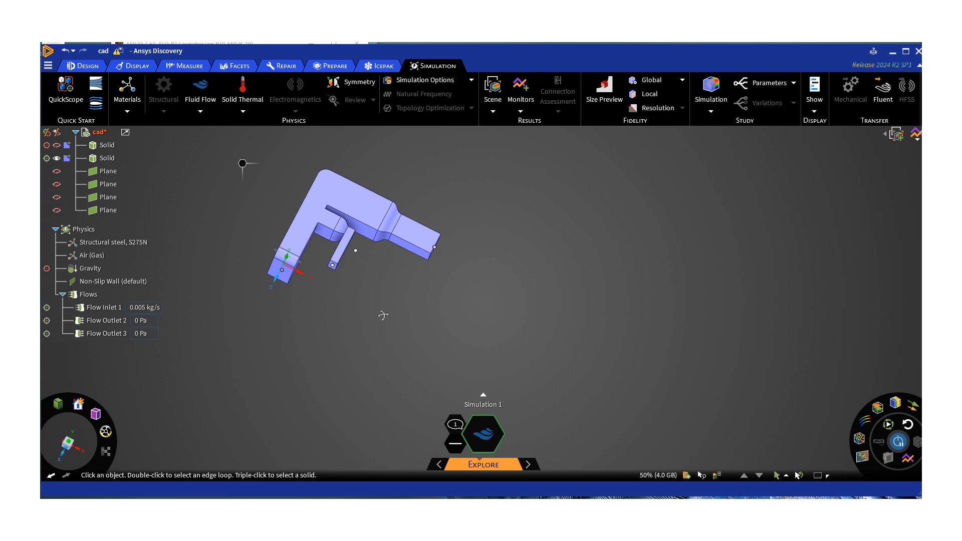
pyautogui.moveTo(382, 316)
pyautogui.mouseDown(button='middle')
pyautogui.moveTo(384, 281)
pyautogui.moveTo(380, 345)
pyautogui.mouseUp(button='middle')
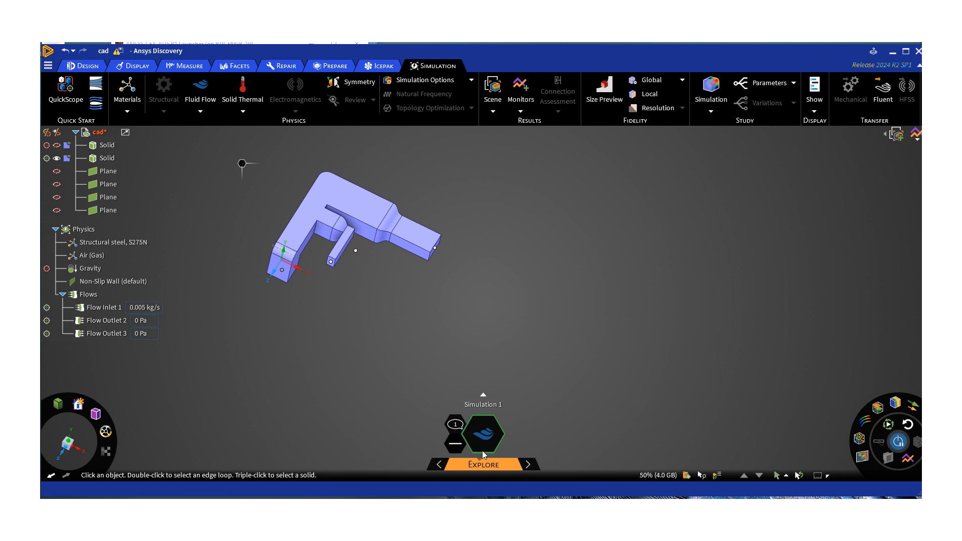
pyautogui.click(456, 425)
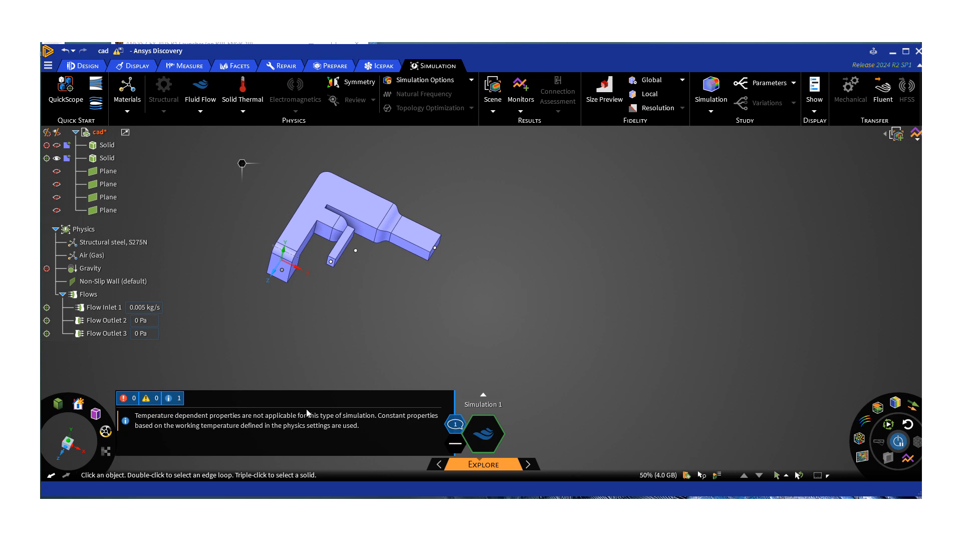
pyautogui.click(463, 368)
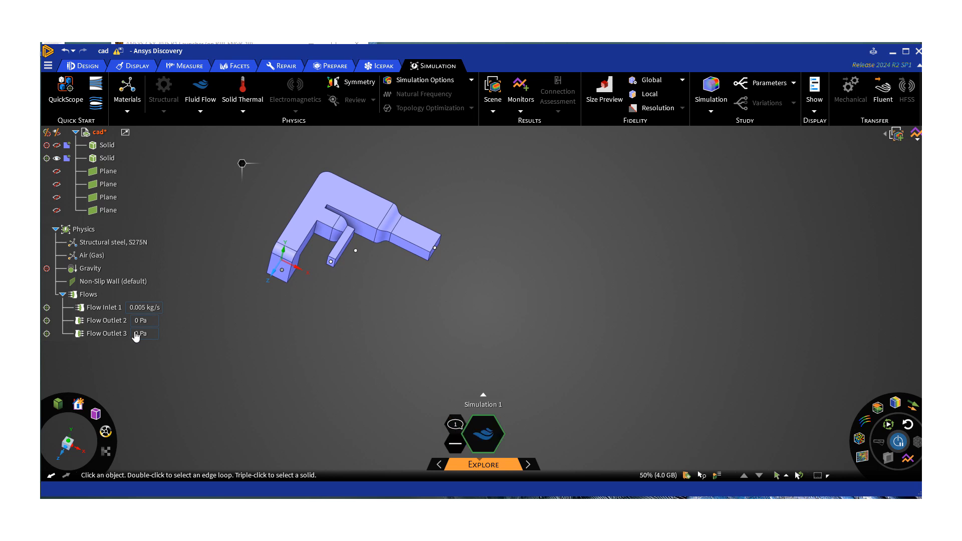
# Display the velocity magnitude results as particles inside the duct.
pyautogui.click(860, 440)
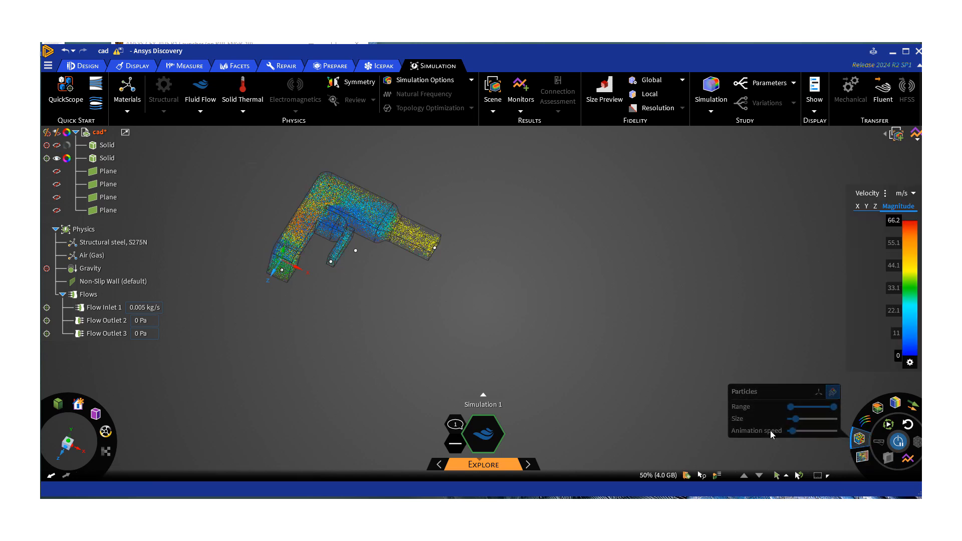
pyautogui.moveTo(375, 328)
pyautogui.mouseDown(button='middle')
pyautogui.moveTo(348, 360)
pyautogui.moveTo(359, 233)
pyautogui.mouseUp(button='middle')
pyautogui.scroll(5, 294, 236)
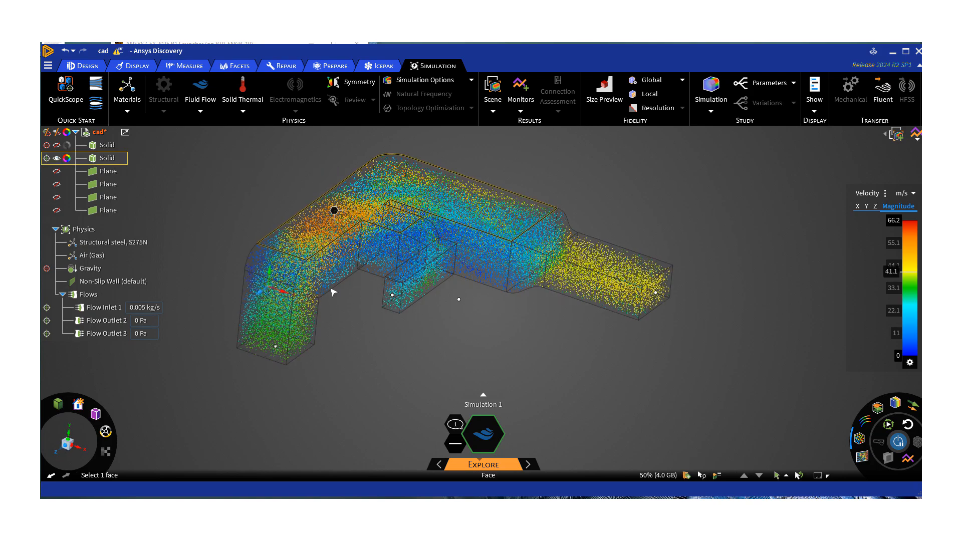
# Examine the particle velocity distribution from several angles, including the inlet bend, the main outlet and the narrow side-branch outlet.
pyautogui.moveTo(332, 370); pyautogui.dragTo(337, 328, button='middle')
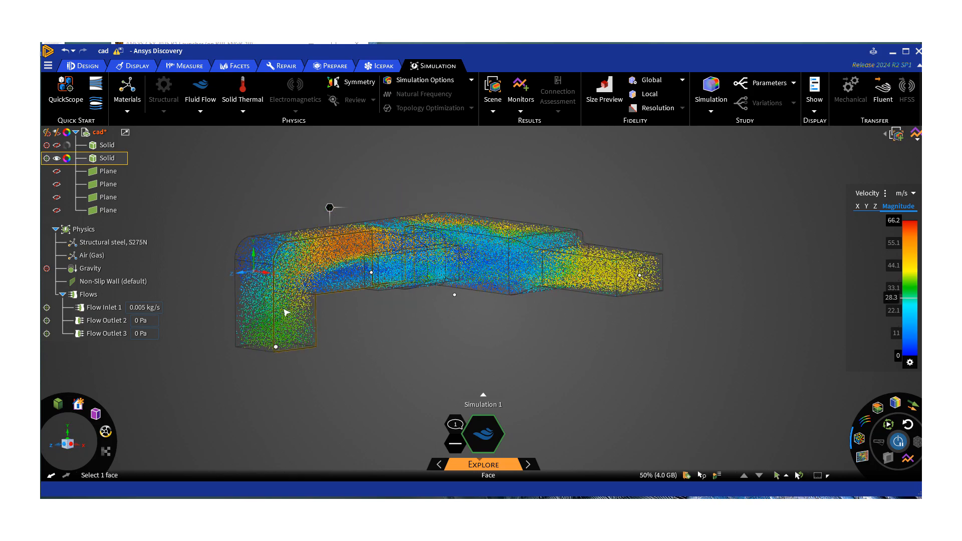
pyautogui.moveTo(334, 295); pyautogui.dragTo(296, 331, button='middle')
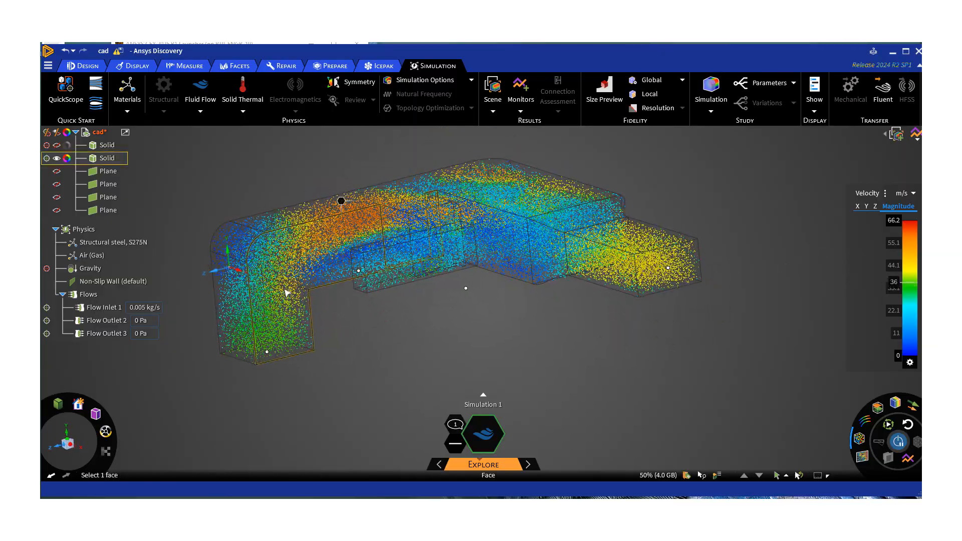
pyautogui.moveTo(436, 360); pyautogui.dragTo(350, 208, button='middle')
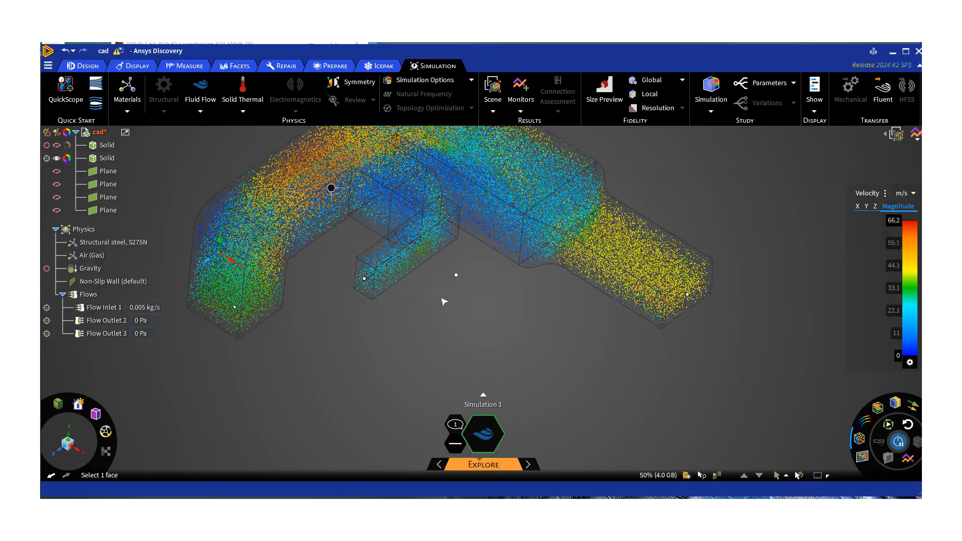
pyautogui.scroll(-5, 448, 300)
pyautogui.scroll(4, 448, 300)
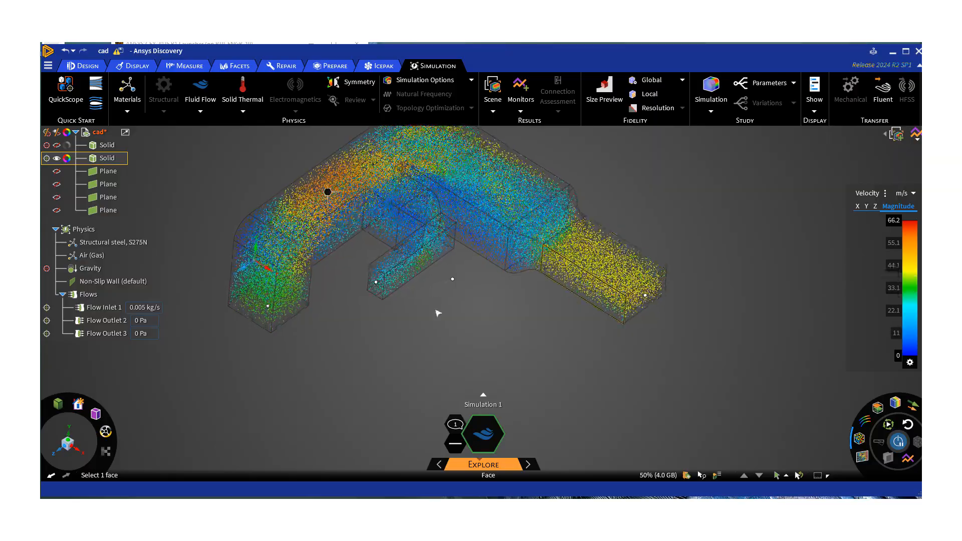
pyautogui.moveTo(307, 231); pyautogui.dragTo(352, 223, button='middle')
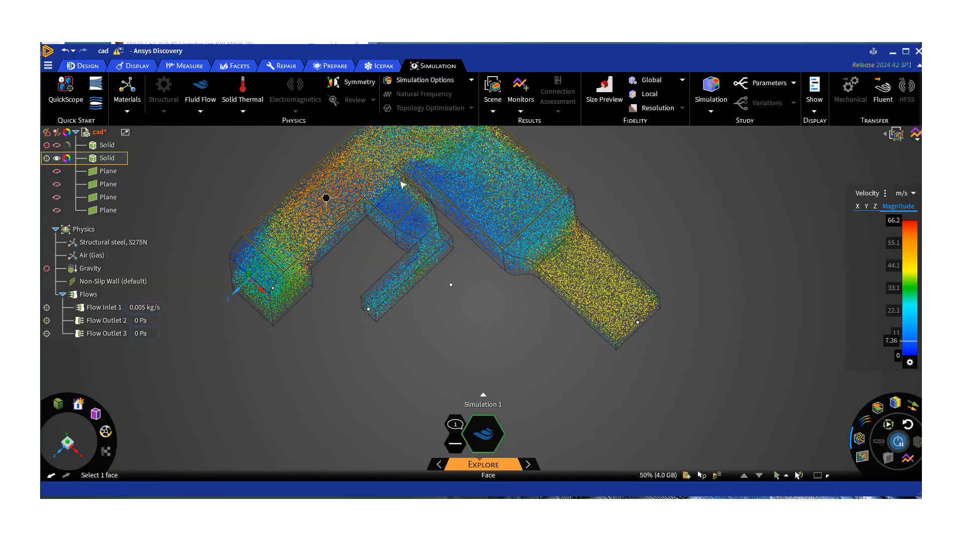
pyautogui.moveTo(337, 301); pyautogui.dragTo(378, 282, button='middle')
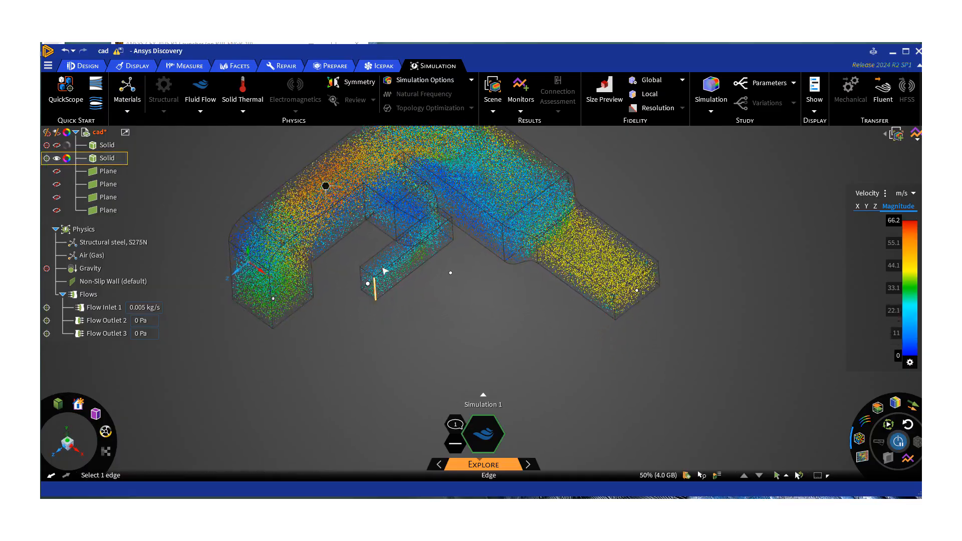
pyautogui.click(369, 283)
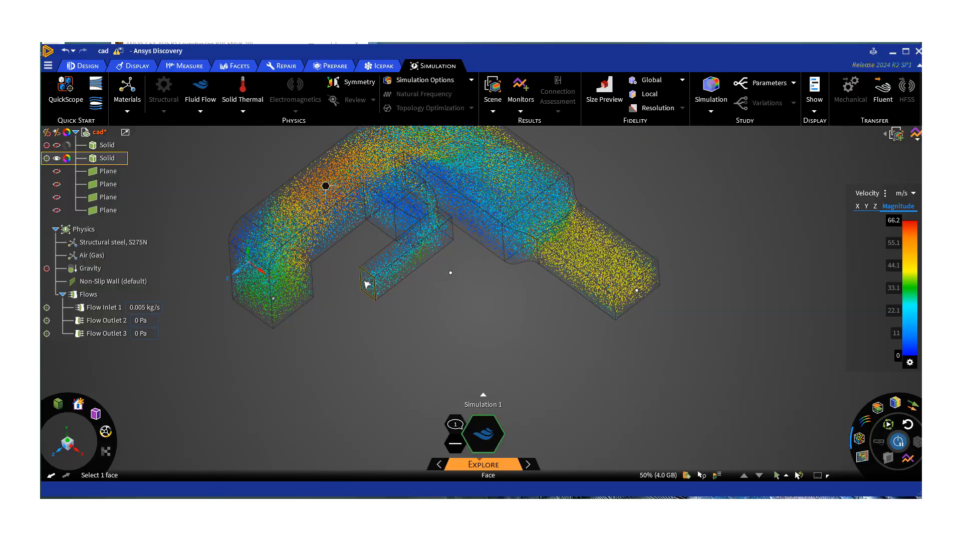
pyautogui.press('Escape')
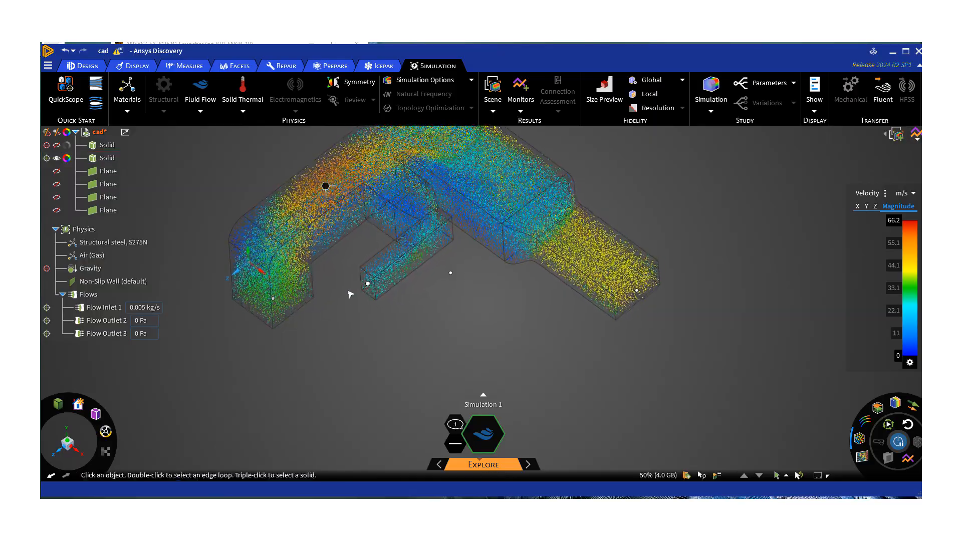
pyautogui.moveTo(361, 289); pyautogui.dragTo(379, 308, button='middle')
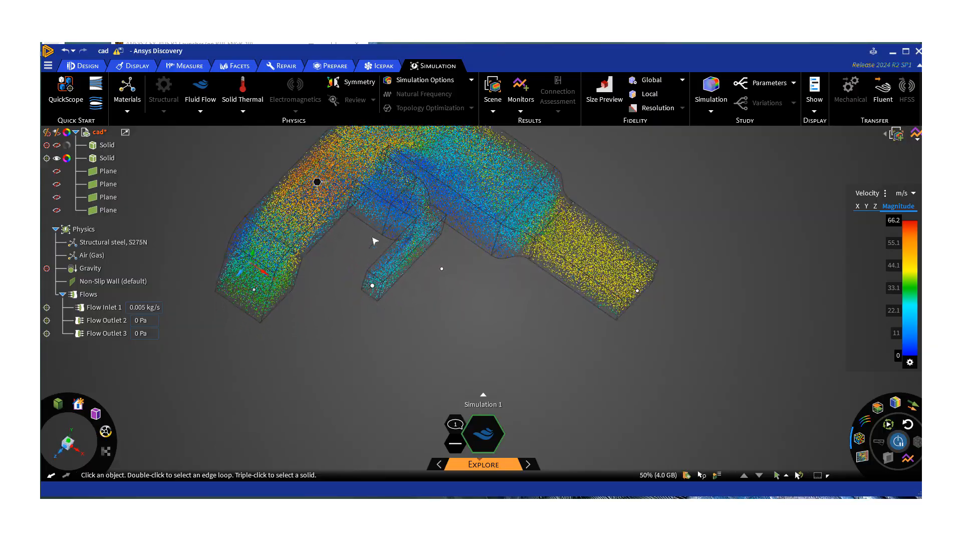
# Show the result monitors to read the duct's maximum velocity, pressure drop and outlet mass flows.
pyautogui.moveTo(374, 301)
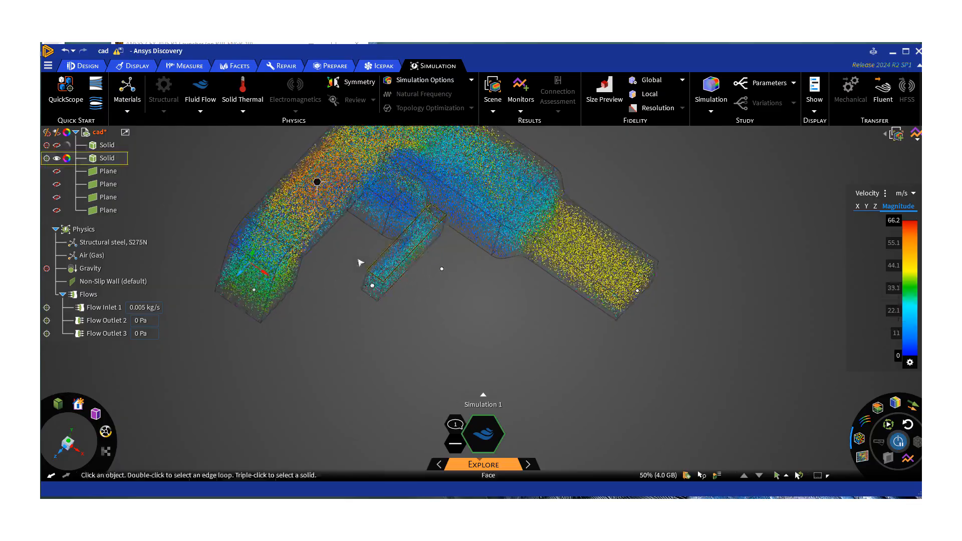
pyautogui.moveTo(413, 286); pyautogui.dragTo(435, 280, button='middle')
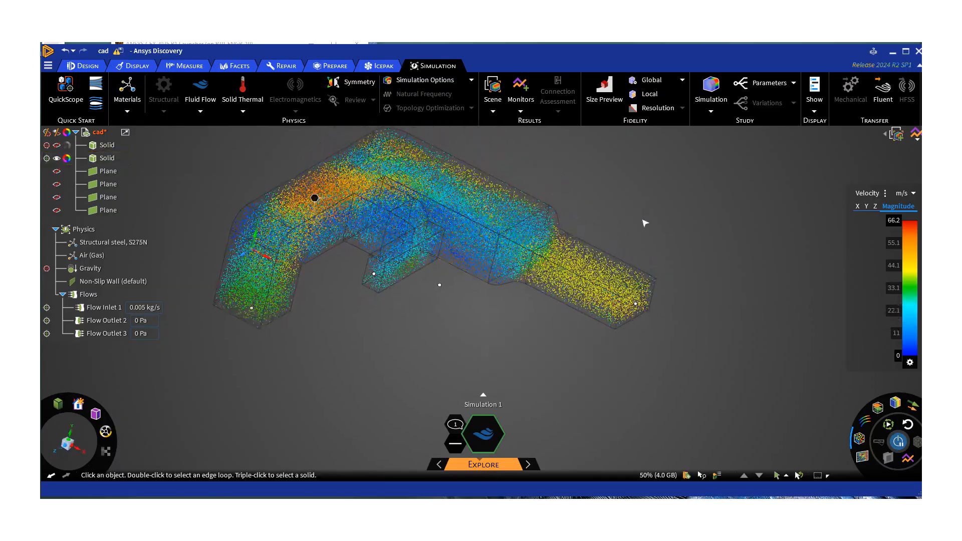
pyautogui.click(915, 134)
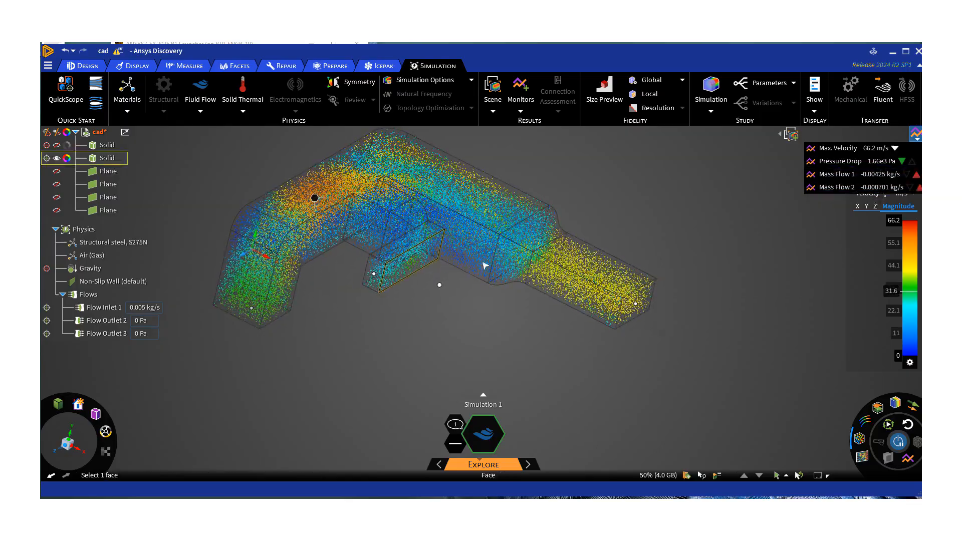
pyautogui.click(444, 243)
pyautogui.moveTo(443, 249); pyautogui.dragTo(432, 311, button='middle')
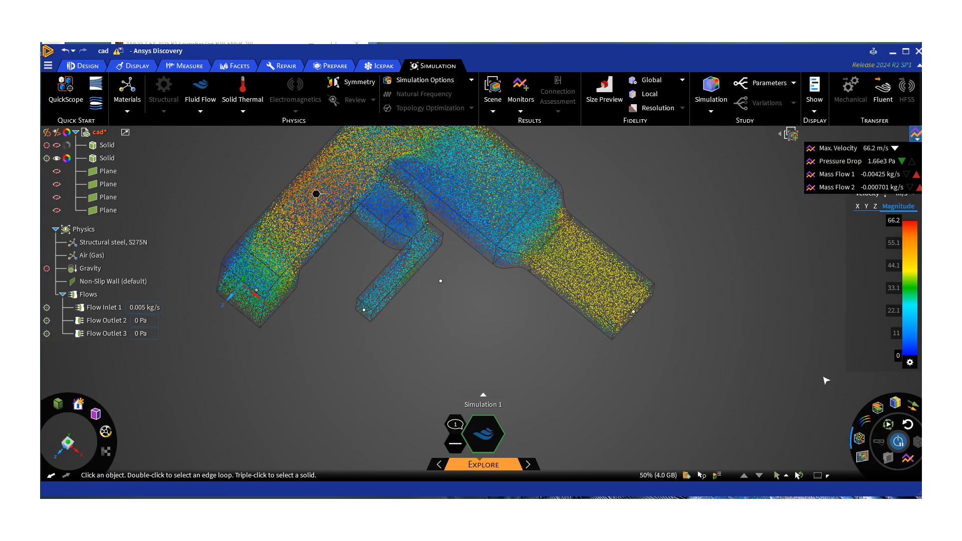
# Display the velocity results as streamlines instead of particles and examine the flow through the main bend and into the side branch.
pyautogui.click(858, 438)
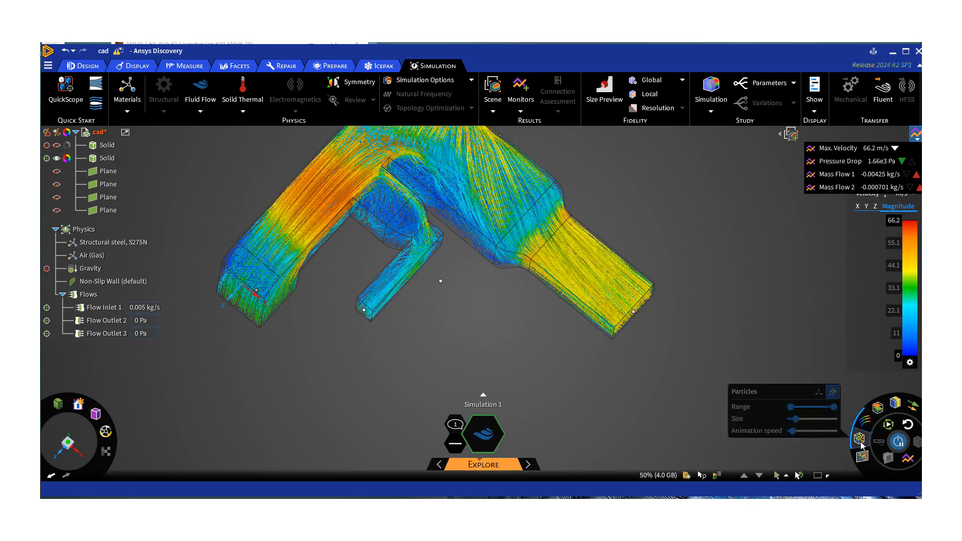
pyautogui.moveTo(526, 345); pyautogui.dragTo(524, 343, button='middle')
pyautogui.moveTo(539, 294); pyautogui.dragTo(426, 171, button='middle')
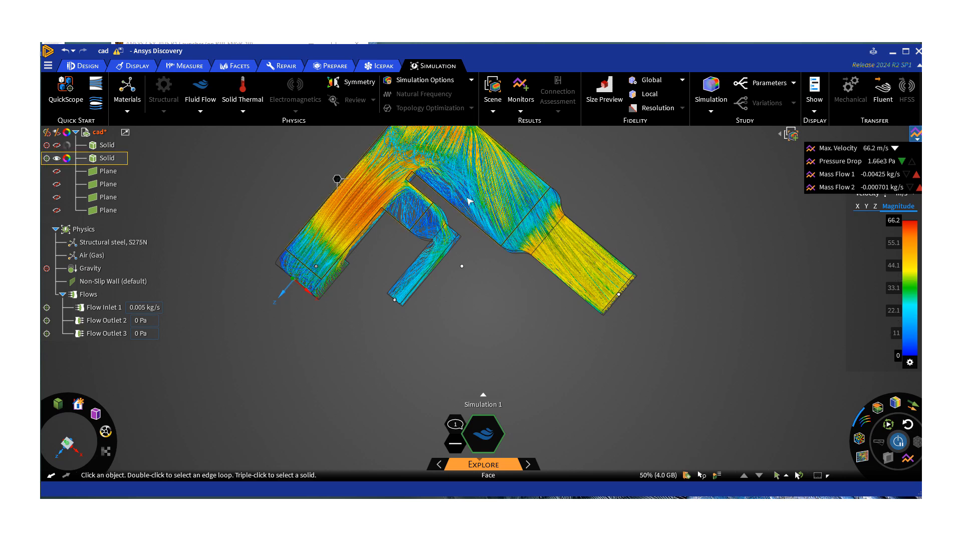
pyautogui.moveTo(468, 198); pyautogui.dragTo(400, 198, button='middle')
pyautogui.click(408, 234)
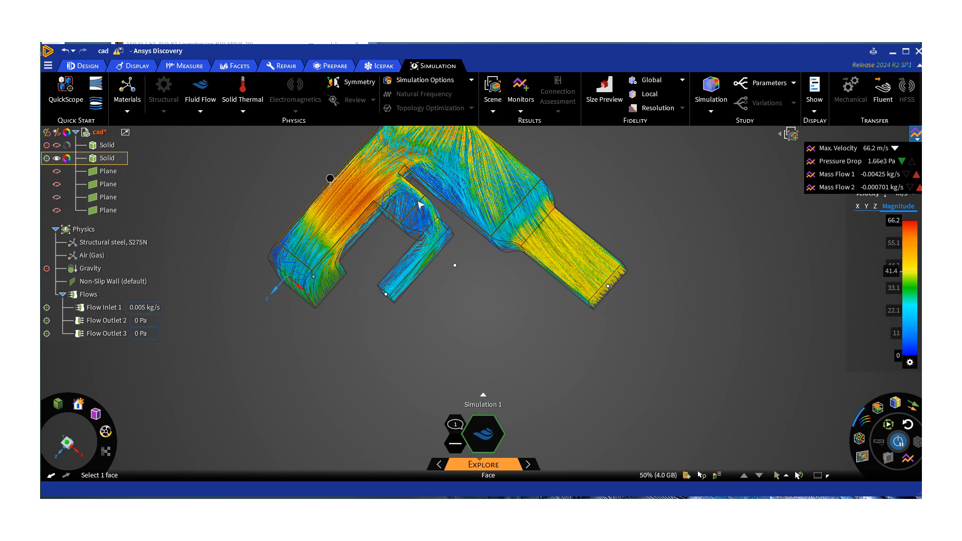
pyautogui.moveTo(407, 219); pyautogui.dragTo(393, 222, button='middle')
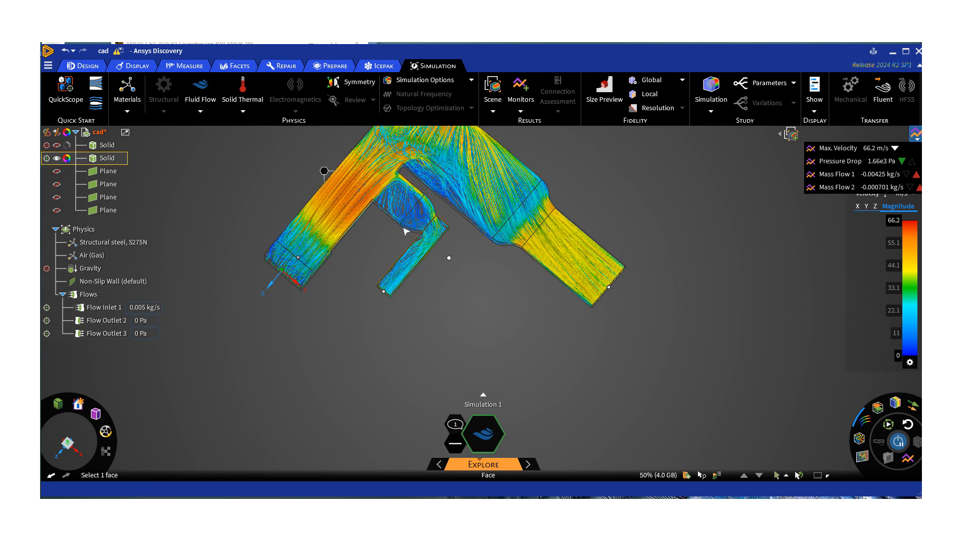
pyautogui.moveTo(401, 207); pyautogui.dragTo(398, 214, button='middle')
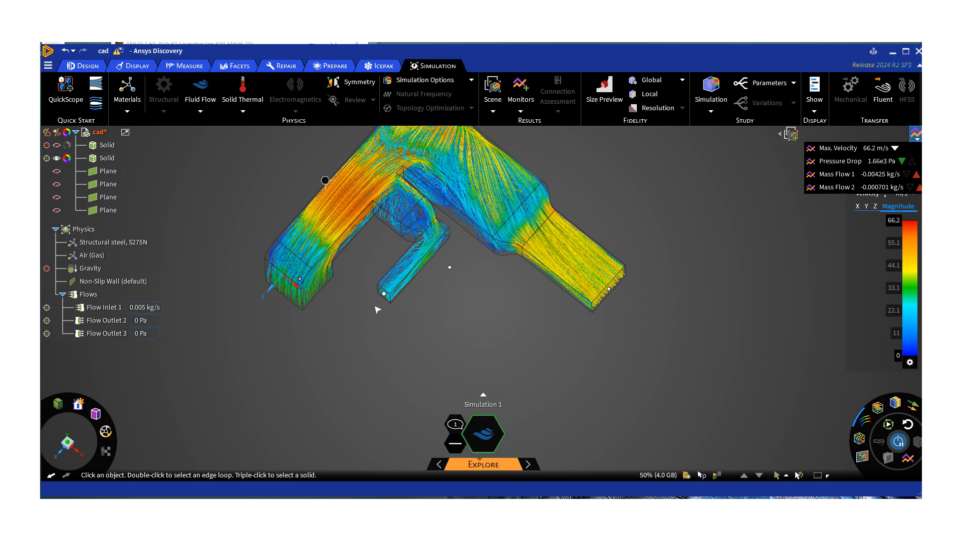
pyautogui.scroll(3, 437, 223)
pyautogui.scroll(-5, 421, 220)
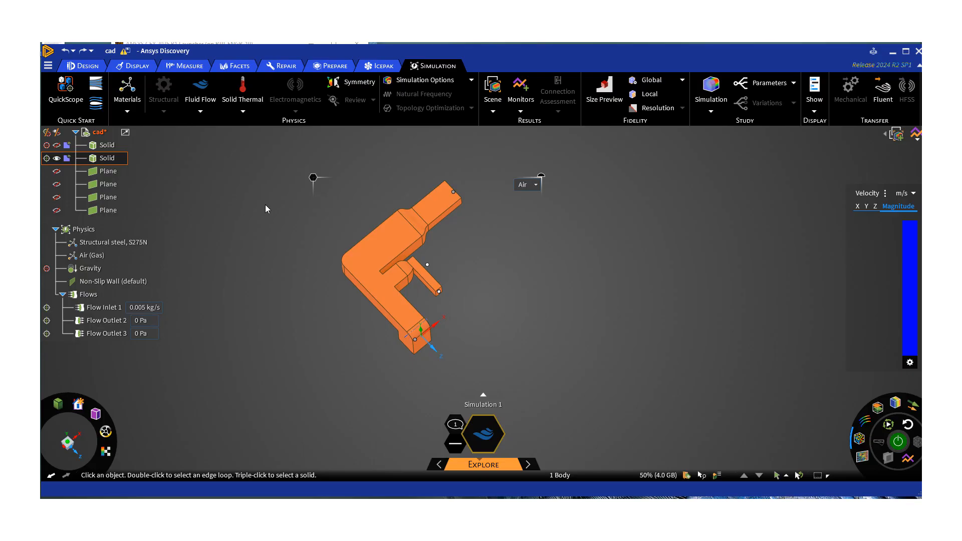
# Switch to the design tools and create a plane on the duct's large flat upper face.
pyautogui.click(84, 67)
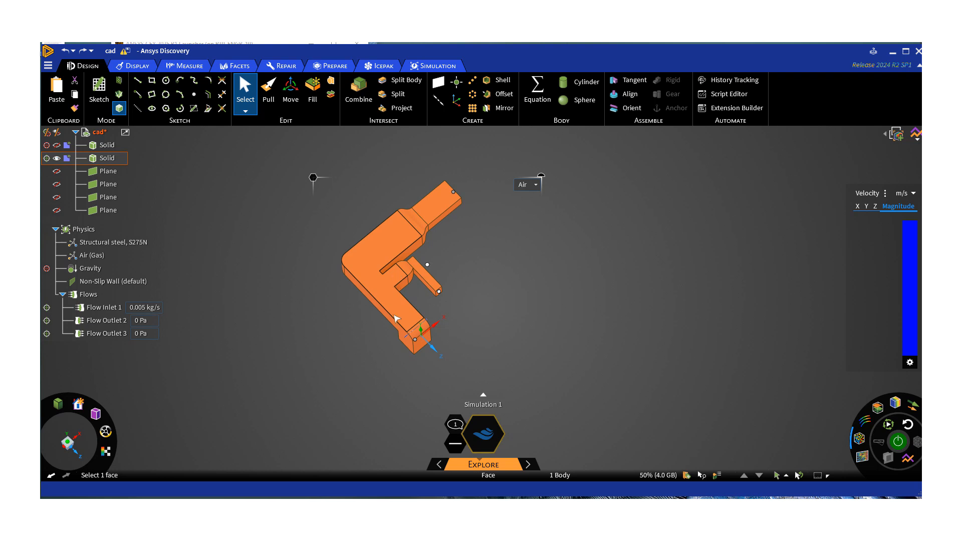
pyautogui.moveTo(379, 305); pyautogui.dragTo(237, 388, button='middle')
pyautogui.scroll(5, 379, 277)
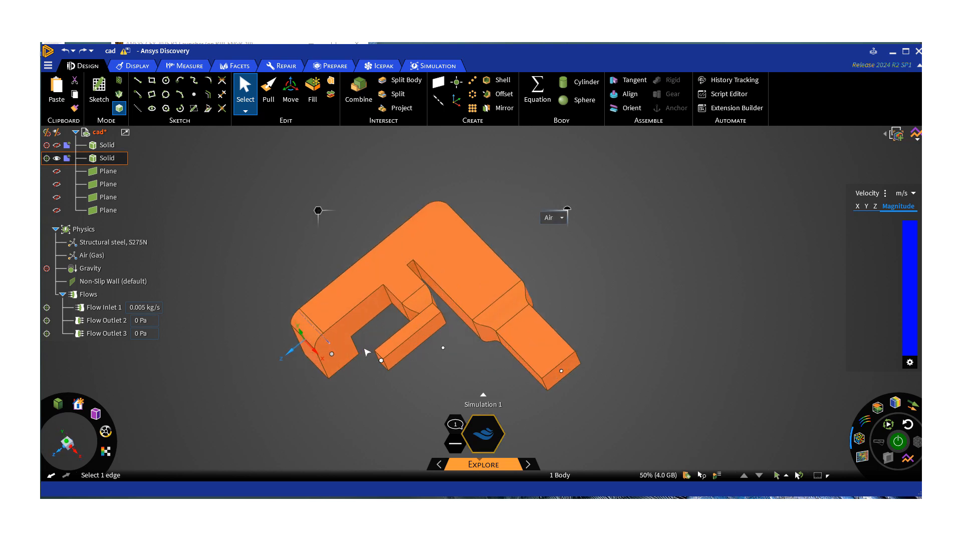
pyautogui.moveTo(379, 277); pyautogui.dragTo(417, 257, button='middle')
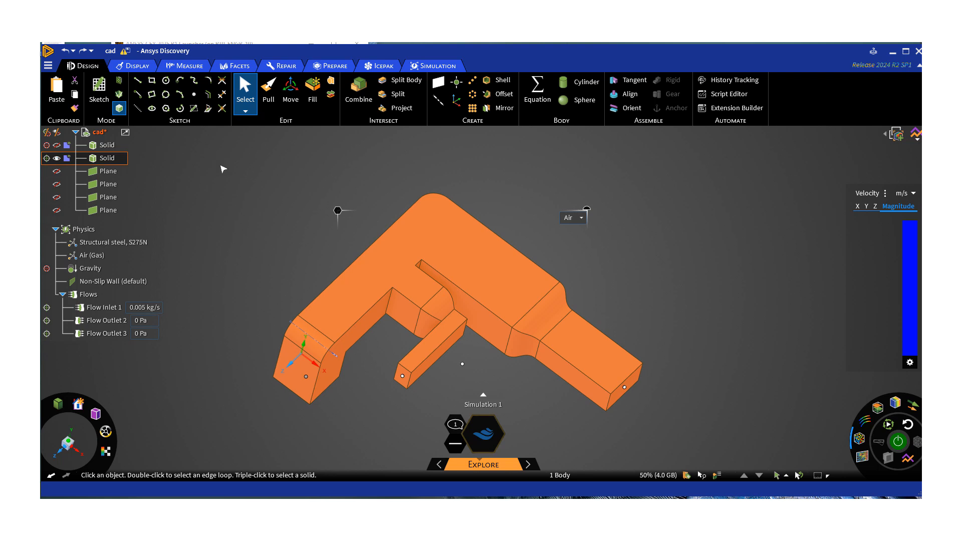
pyautogui.click(439, 86)
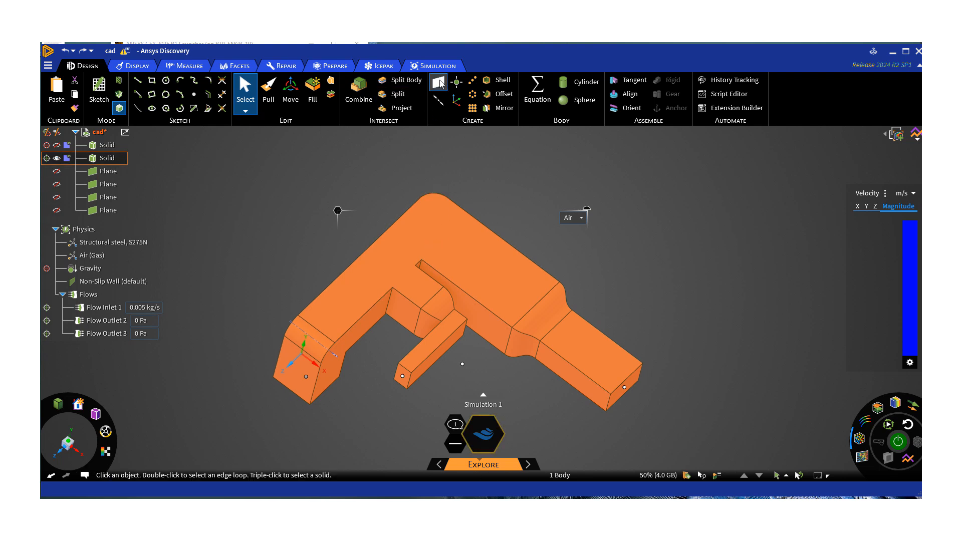
pyautogui.moveTo(375, 280); pyautogui.dragTo(346, 298, button='middle')
pyautogui.click(357, 291)
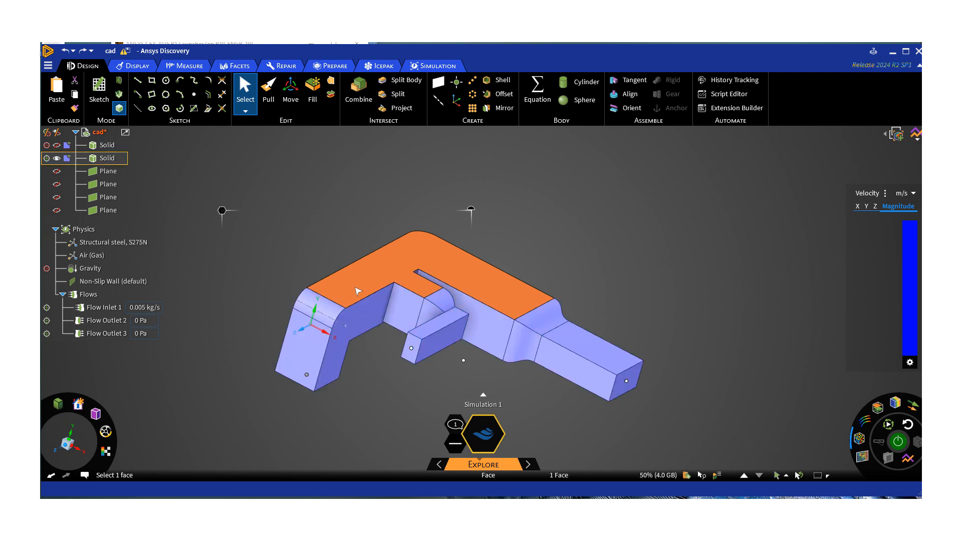
pyautogui.click(439, 83)
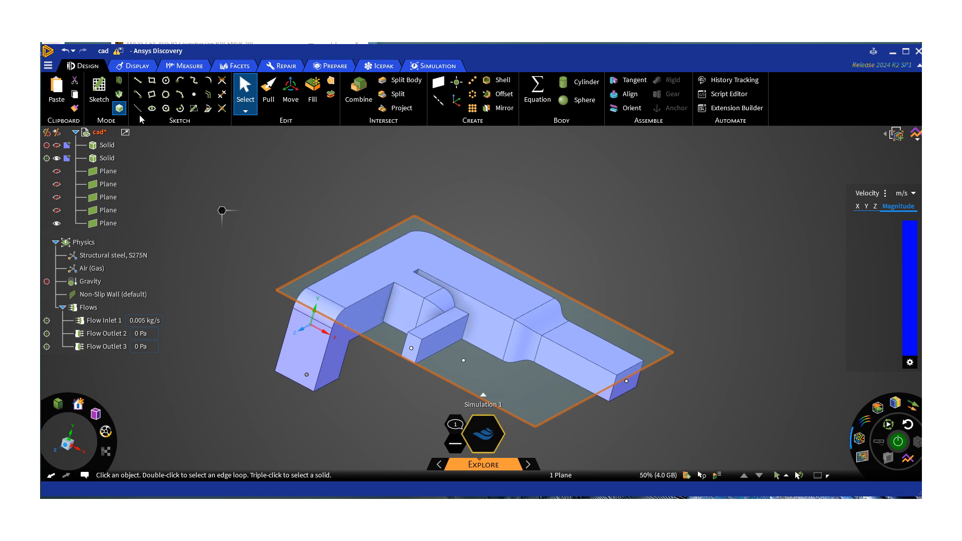
# Sketch on the new plane in plan view, drawing a three-point spline about 5.1 by 3.3 mm at the side-branch entrance.
pyautogui.click(102, 96)
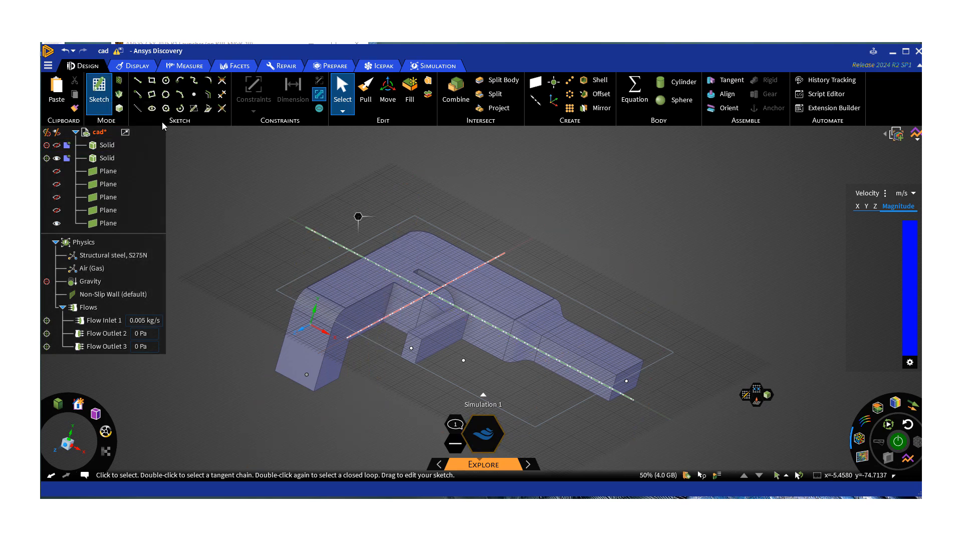
pyautogui.click(758, 394)
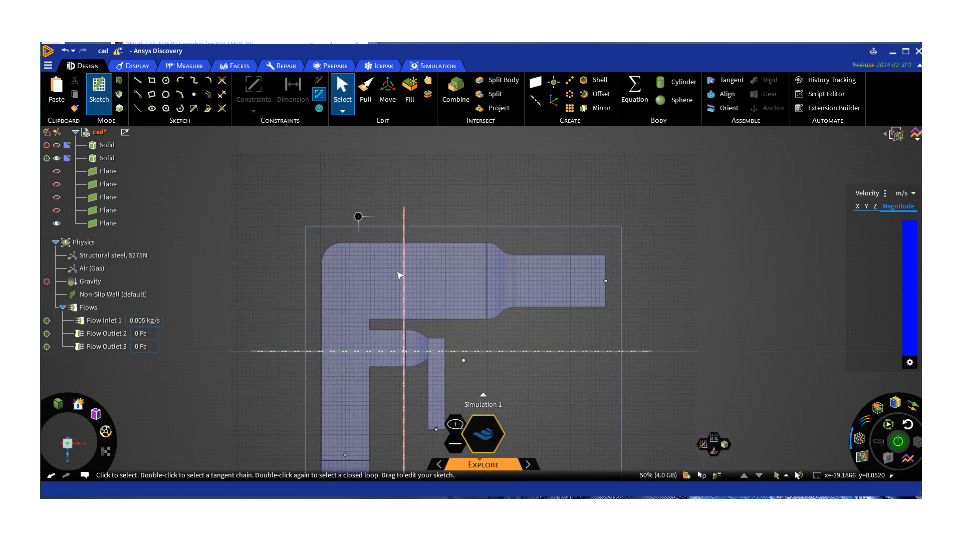
pyautogui.keyDown('ctrl'); pyautogui.moveTo(350, 342); pyautogui.dragTo(362, 246, button='middle'); pyautogui.keyUp('ctrl')
pyautogui.scroll(3, 364, 250)
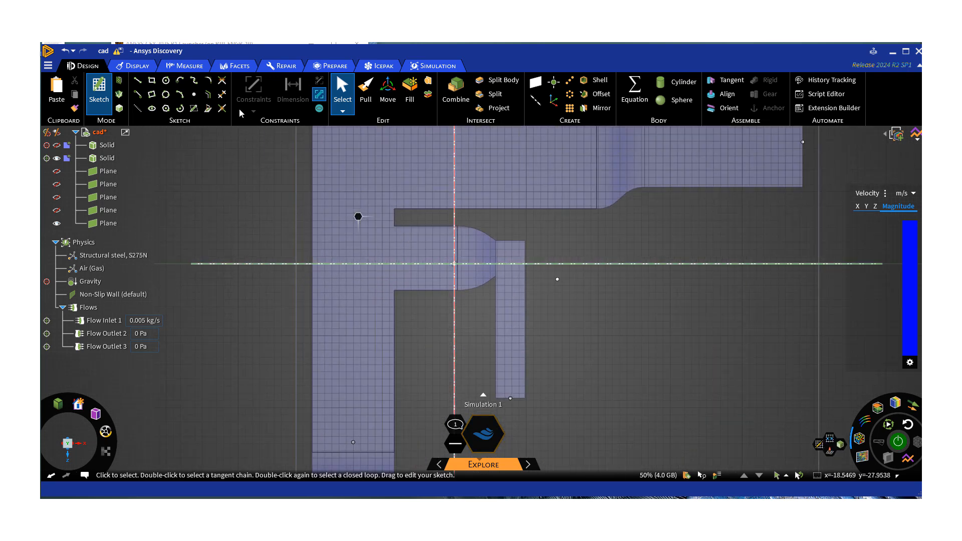
pyautogui.click(194, 80)
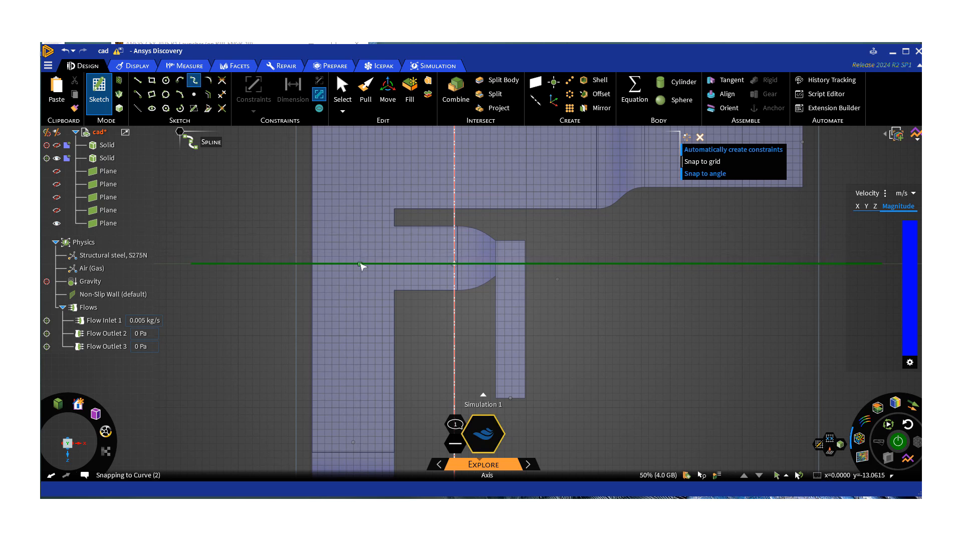
pyautogui.click(360, 264)
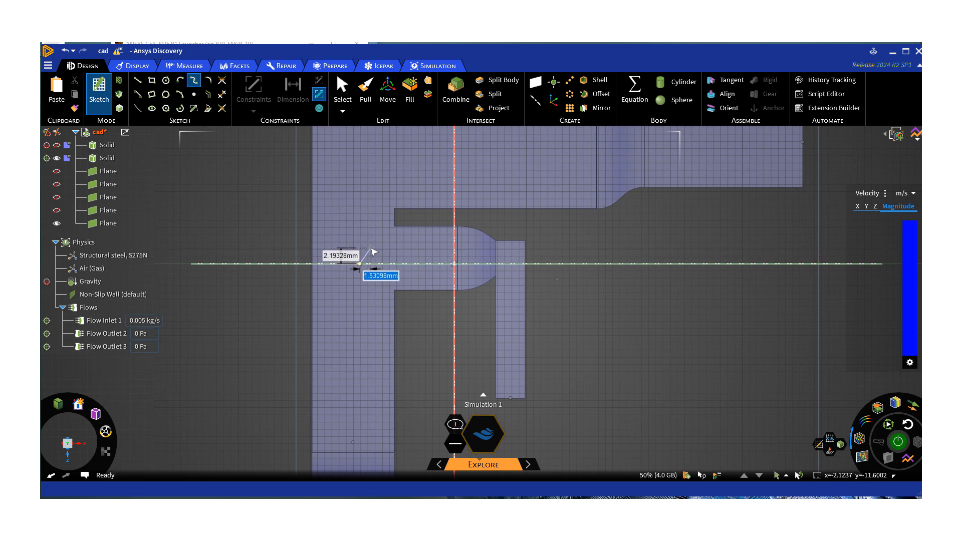
pyautogui.click(375, 248)
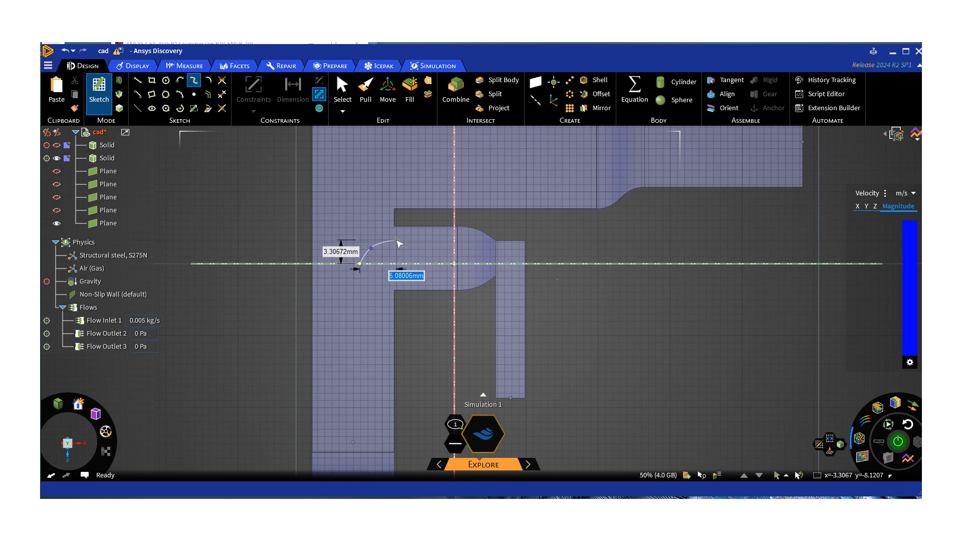
pyautogui.doubleClick(396, 240)
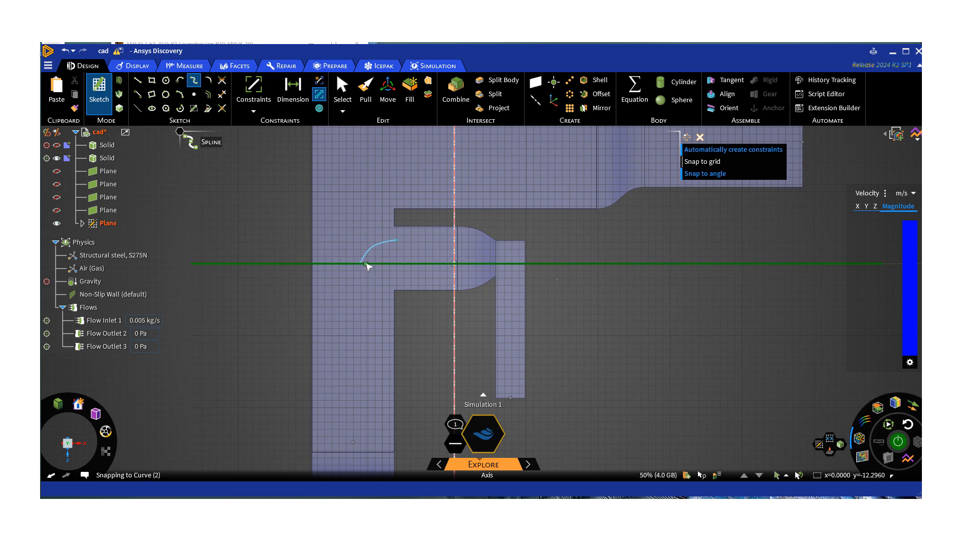
# Draw a second three-point spline about 4.4 by 2.2 mm just inside the first curve, following its shape.
pyautogui.click(366, 264)
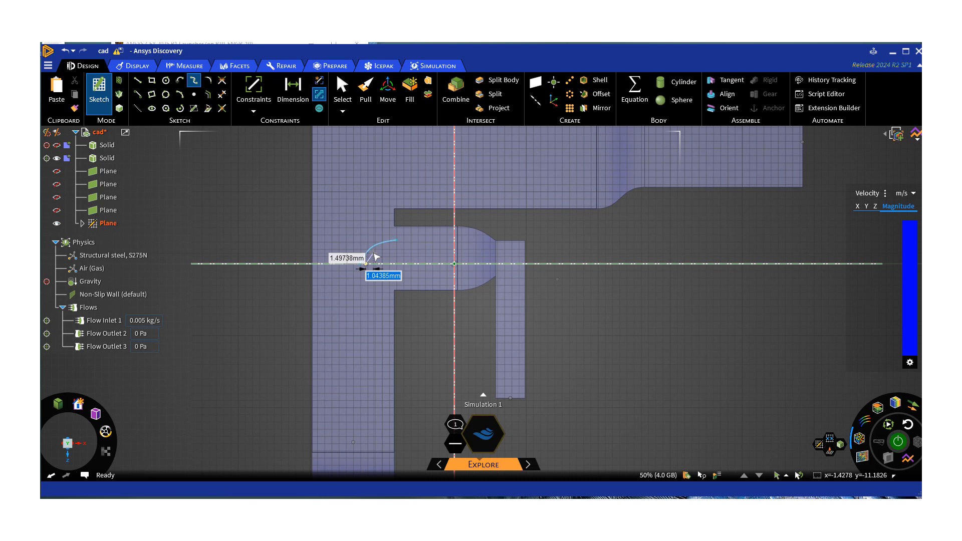
pyautogui.click(374, 253)
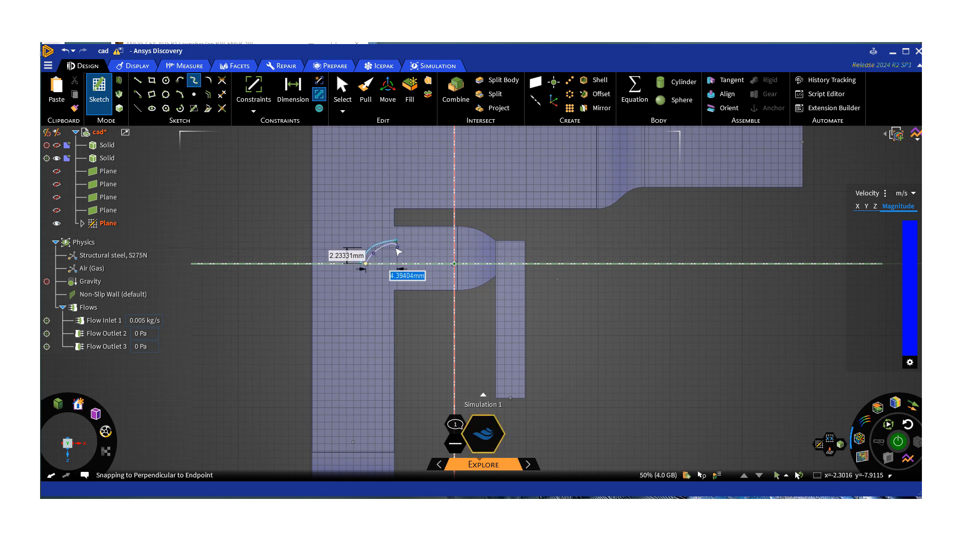
pyautogui.doubleClick(397, 248)
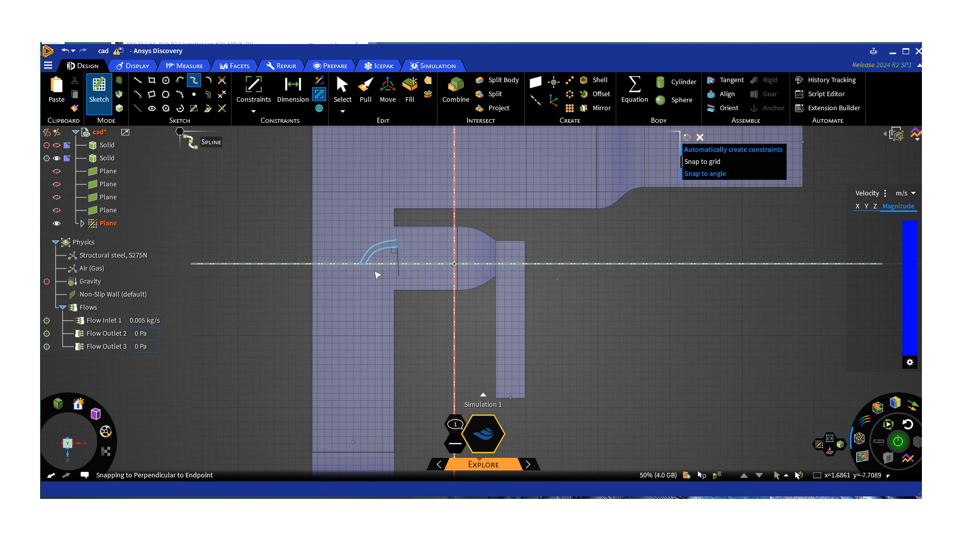
# Close the ends between the two splines to form a thin curved vane profile.
pyautogui.click(360, 264)
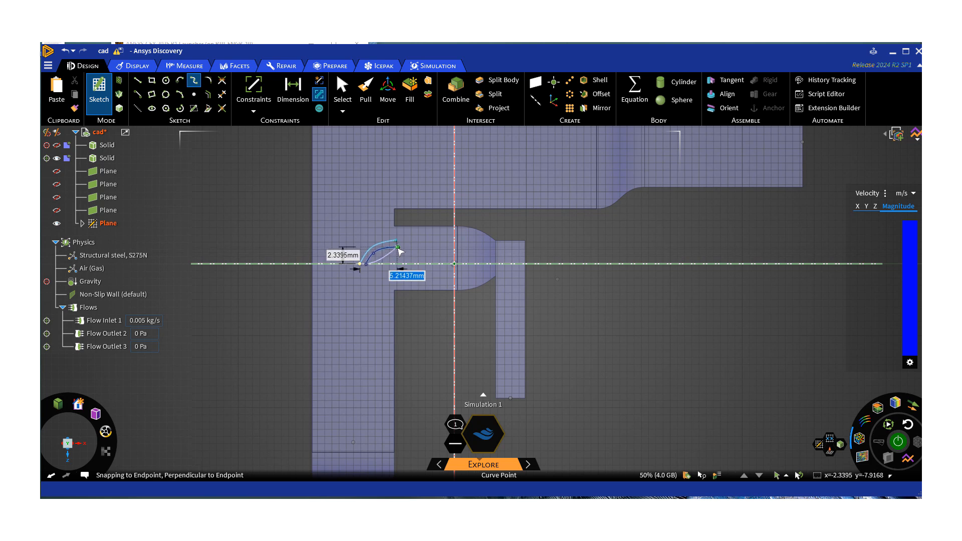
pyautogui.press('Escape')
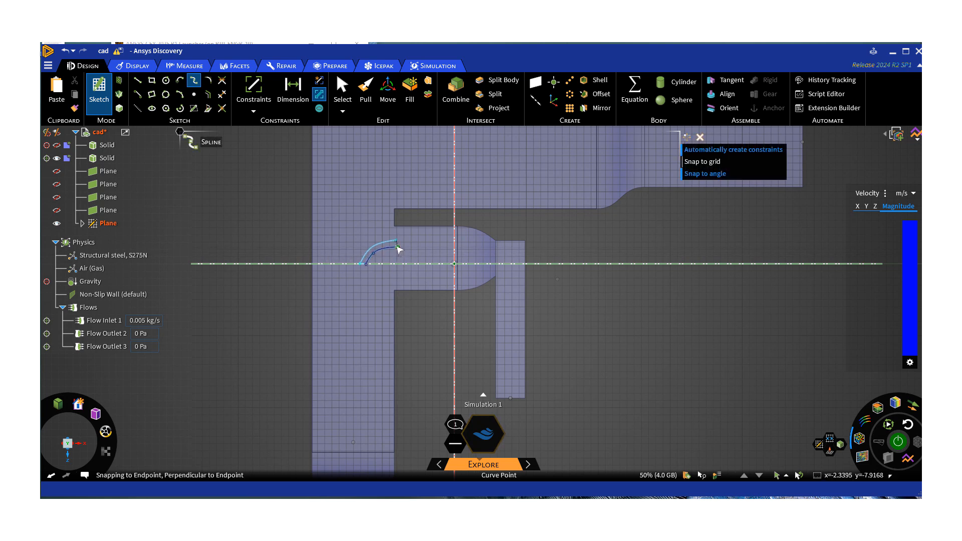
pyautogui.click(397, 247)
pyautogui.click(396, 240)
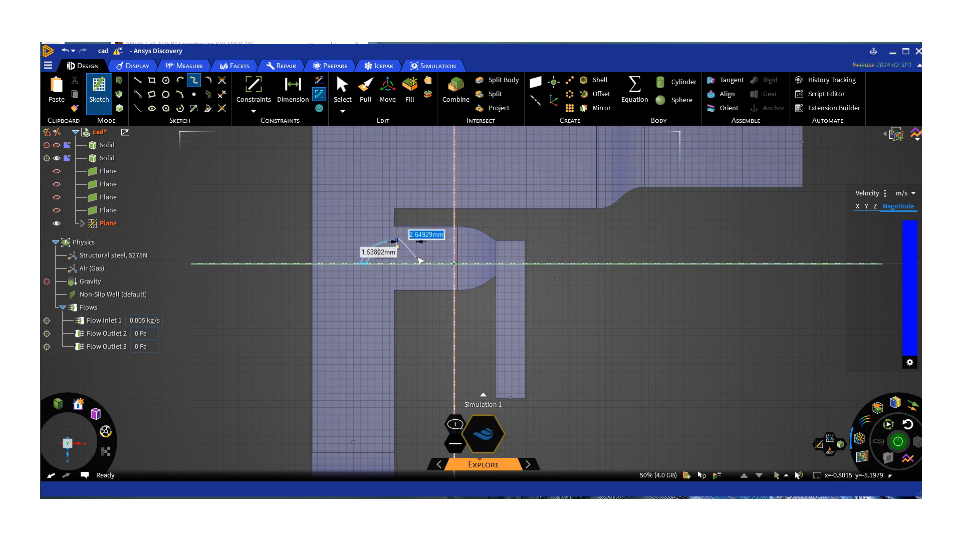
pyautogui.press('Escape')
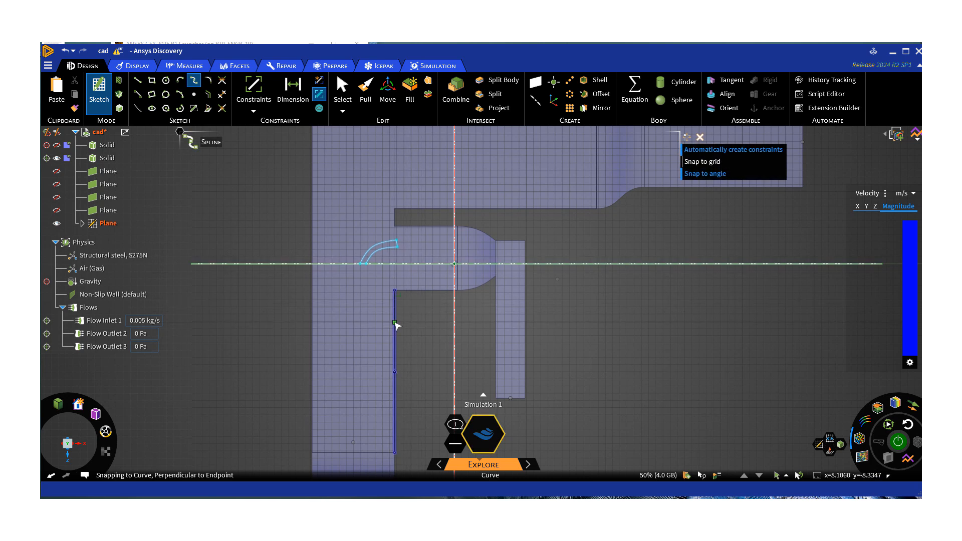
# Leave the sketch and pull the curved vane profile down through the duct's fluid solid to cut out the guide vane's shape.
pyautogui.moveTo(408, 334); pyautogui.dragTo(378, 343, button='middle')
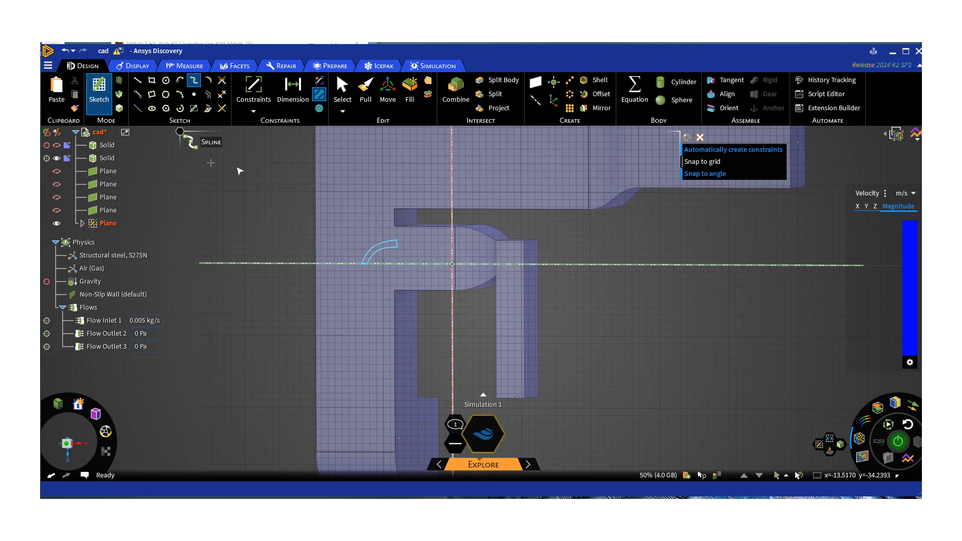
pyautogui.click(119, 110)
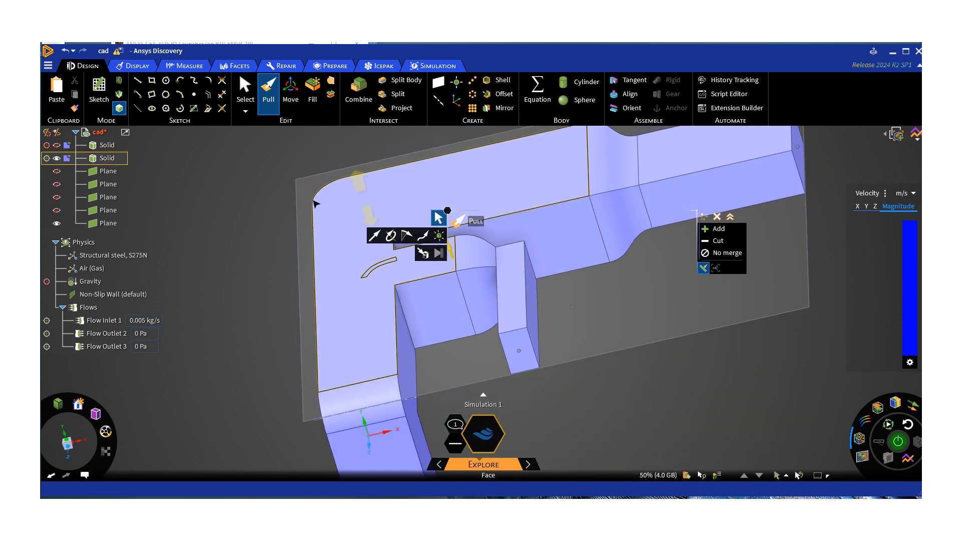
pyautogui.click(371, 275)
pyautogui.scroll(3, 369, 277)
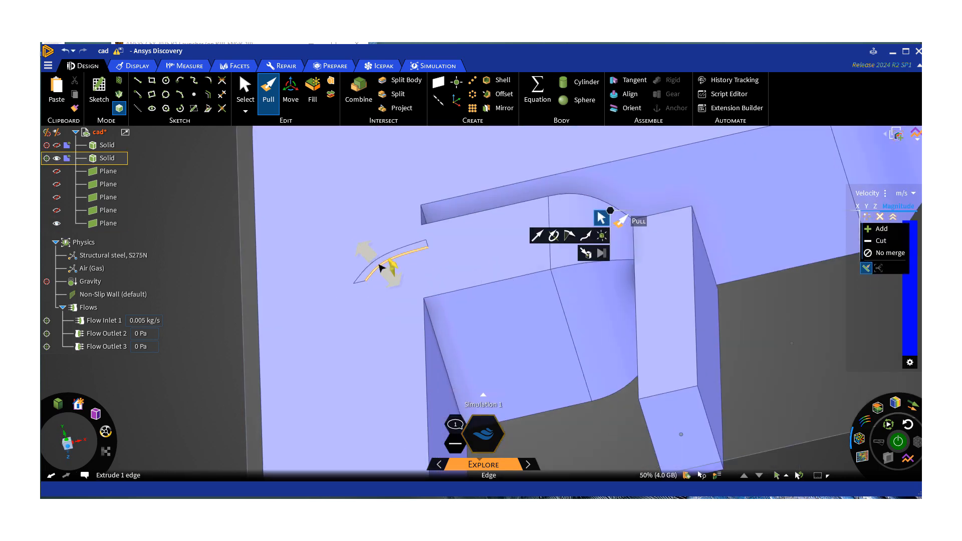
pyautogui.scroll(1, 378, 267)
pyautogui.click(379, 267)
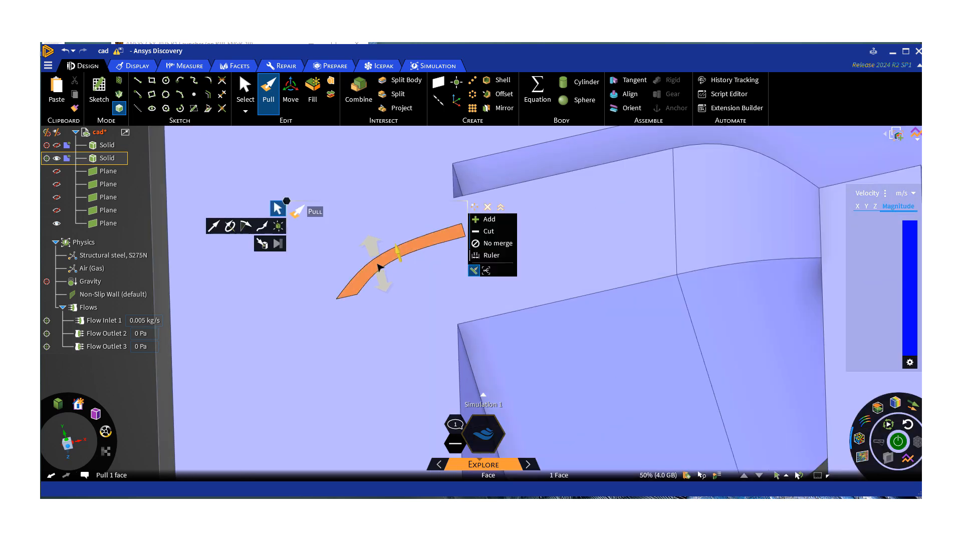
pyautogui.scroll(-4, 365, 281)
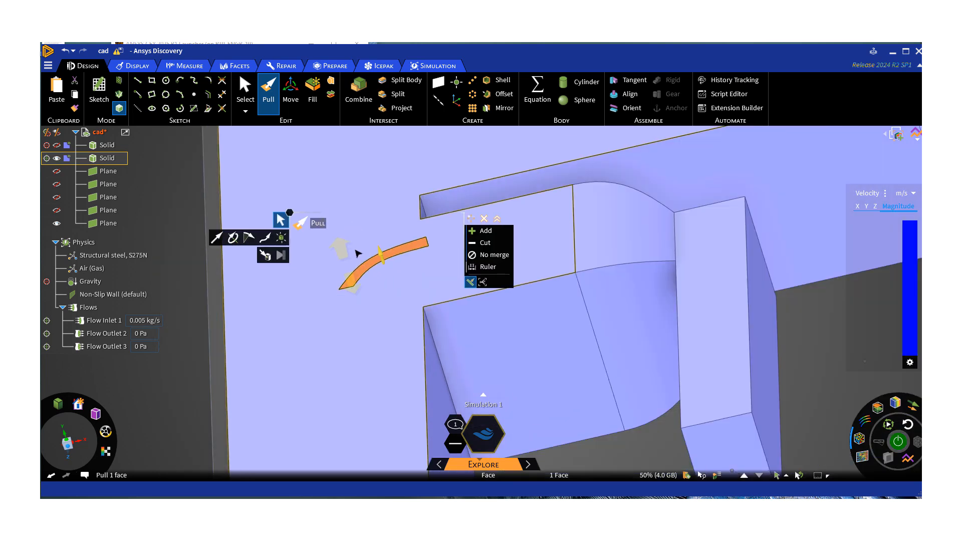
pyautogui.scroll(-3, 363, 277)
pyautogui.moveTo(363, 275); pyautogui.dragTo(332, 255, button='middle')
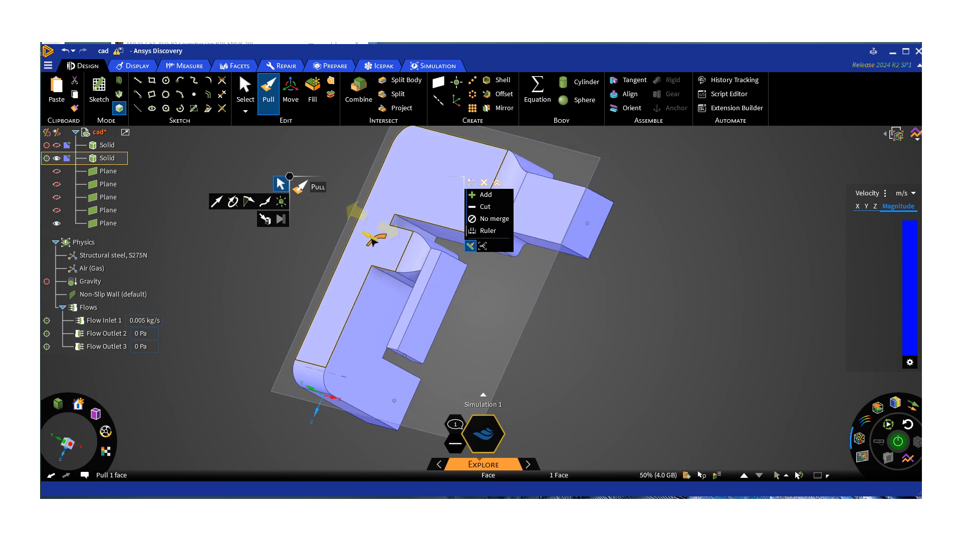
pyautogui.moveTo(370, 239); pyautogui.dragTo(485, 280)
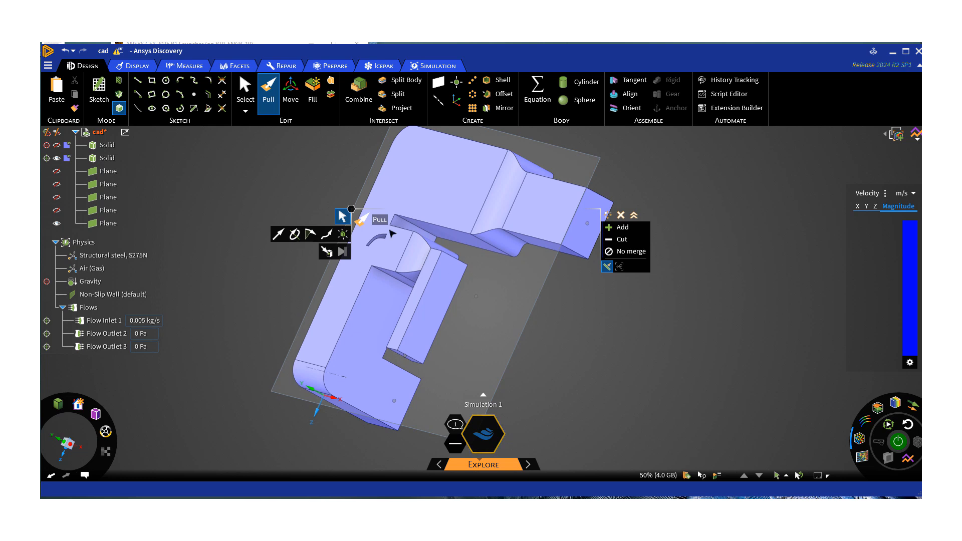
pyautogui.press('s')
pyautogui.moveTo(295, 200)
pyautogui.mouseDown(button='middle')
pyautogui.moveTo(371, 217)
pyautogui.moveTo(346, 232)
pyautogui.moveTo(368, 193)
pyautogui.mouseUp(button='middle')
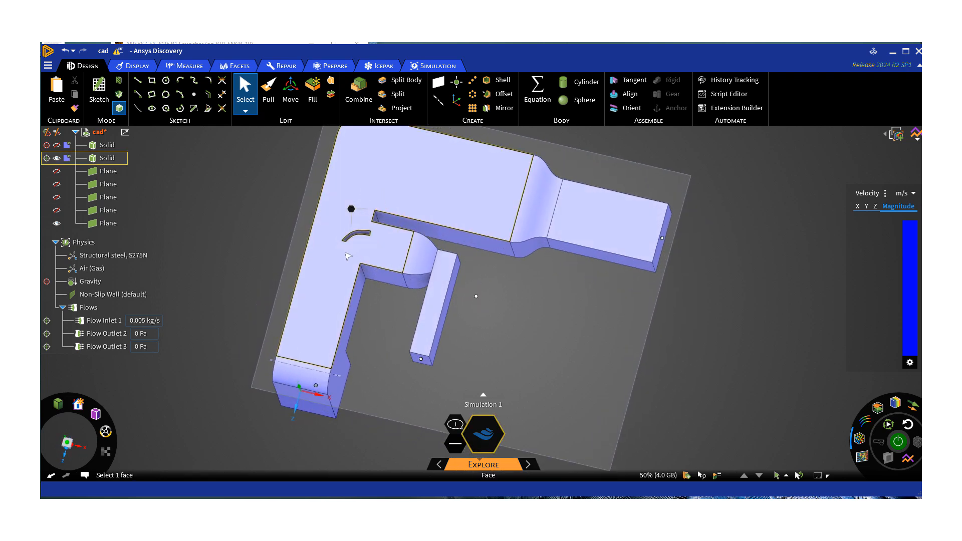
# Run the flow simulation on the duct with the guide vane and show the velocity particle results on the fluid solid.
pyautogui.click(429, 67)
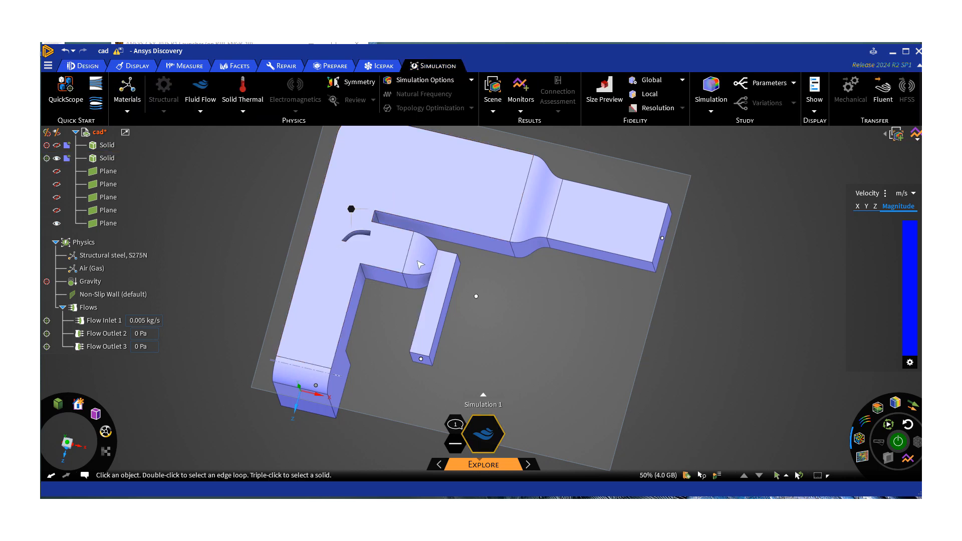
pyautogui.click(886, 441)
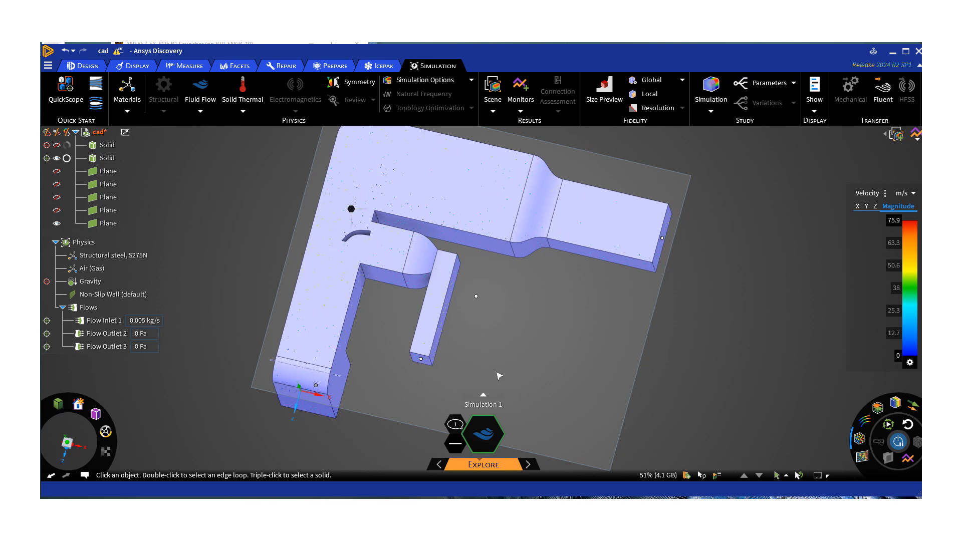
pyautogui.moveTo(499, 363)
pyautogui.mouseDown(button='middle')
pyautogui.moveTo(507, 331)
pyautogui.moveTo(486, 373)
pyautogui.mouseUp(button='middle')
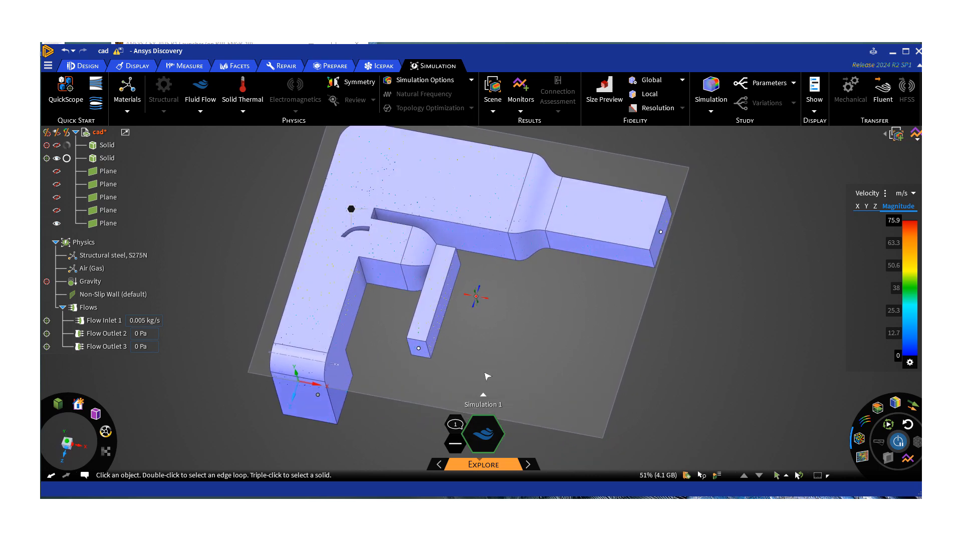
pyautogui.click(67, 158)
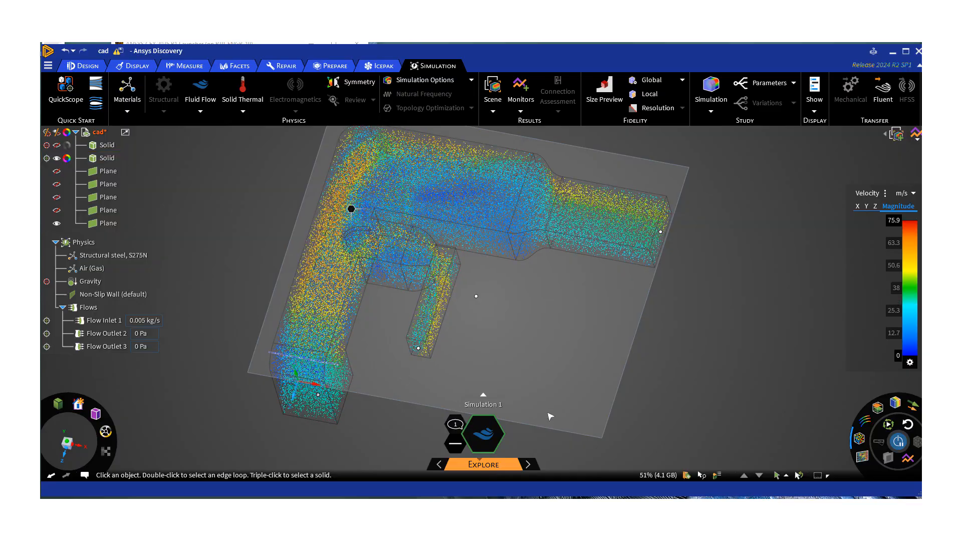
# Examine the particle flow around the guide vane and through both branches, with the maximum velocity, pressure drop and mass flow monitors shown.
pyautogui.moveTo(569, 379)
pyautogui.mouseDown(button='middle')
pyautogui.moveTo(591, 320)
pyautogui.moveTo(526, 298)
pyautogui.moveTo(509, 333)
pyautogui.moveTo(503, 325)
pyautogui.mouseUp(button='middle')
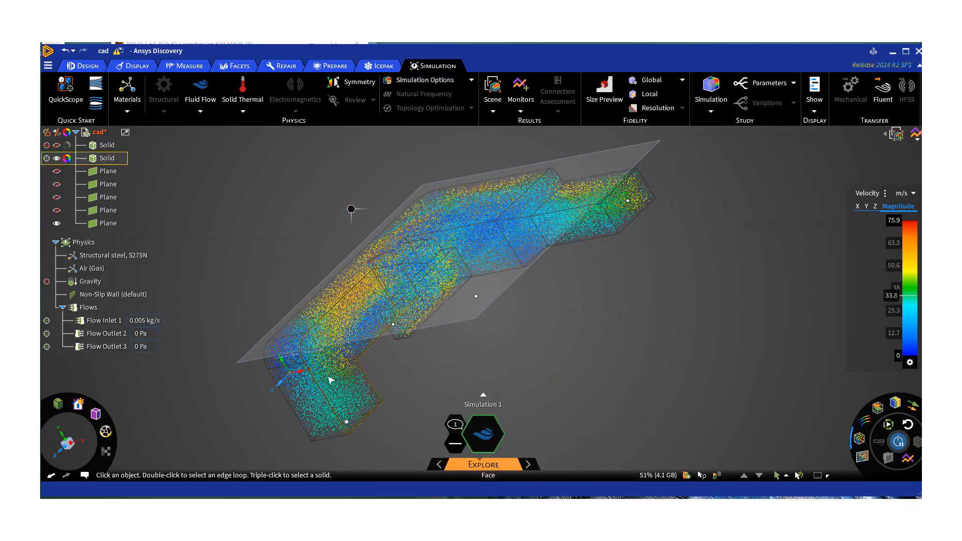
pyautogui.moveTo(376, 301); pyautogui.dragTo(419, 316, button='middle')
pyautogui.click(349, 275)
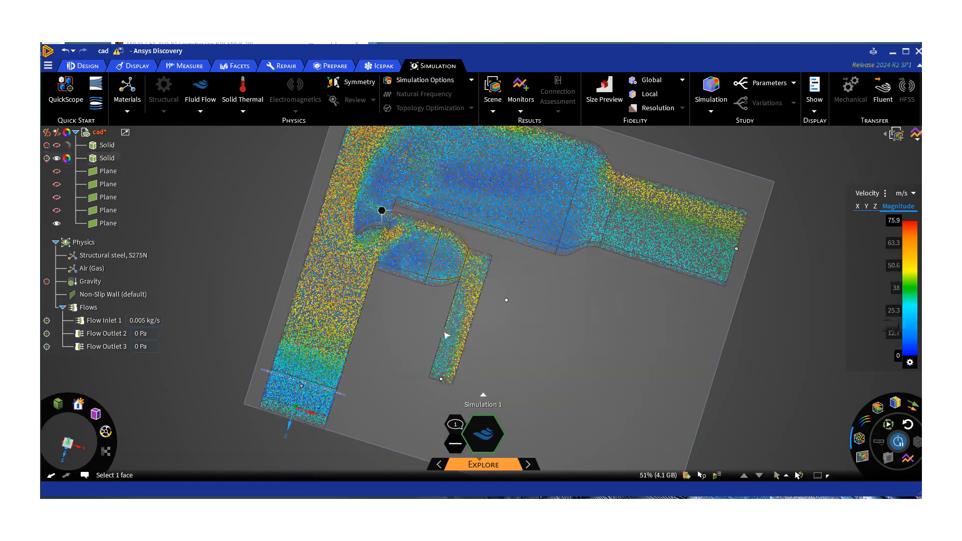
pyautogui.moveTo(435, 356); pyautogui.dragTo(404, 280, button='middle')
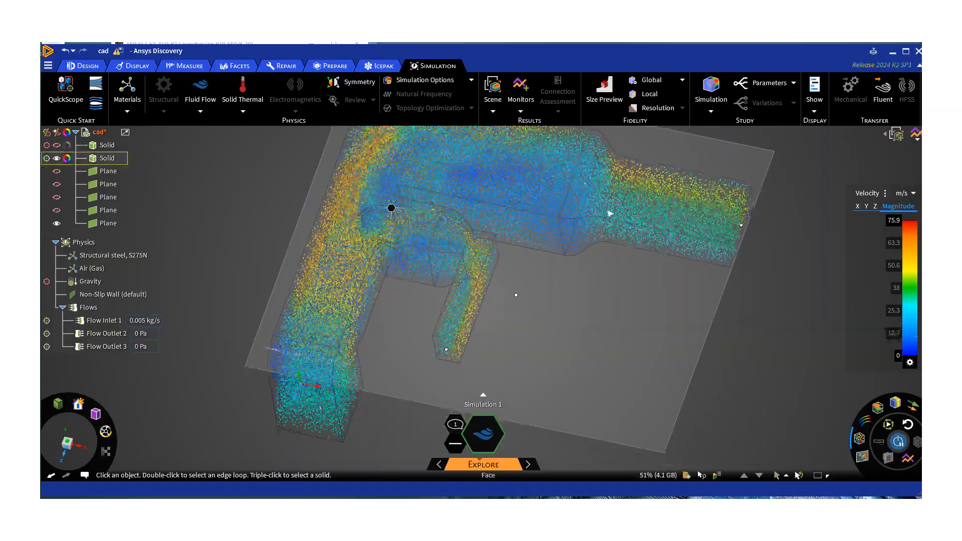
pyautogui.click(914, 135)
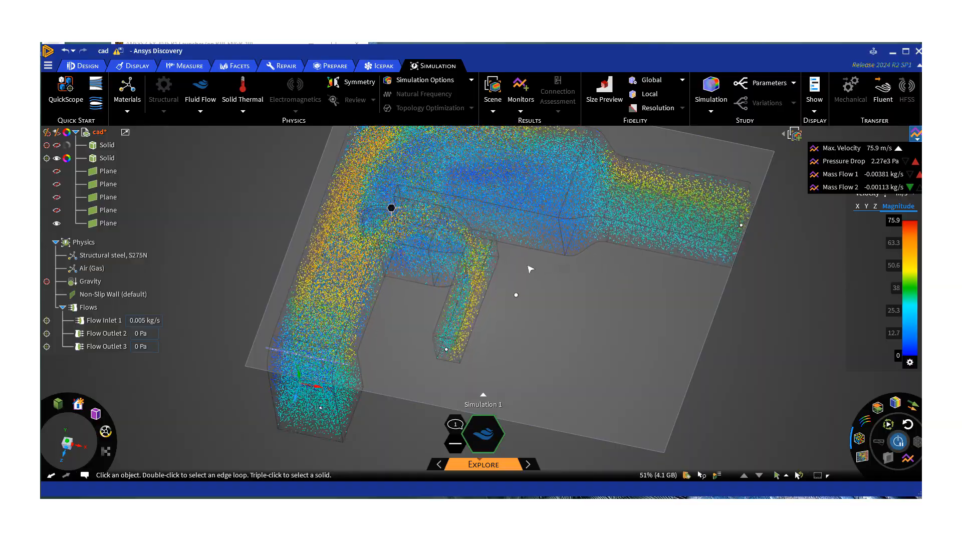
pyautogui.moveTo(529, 266); pyautogui.dragTo(529, 290, button='middle')
pyautogui.scroll(-1, 529, 288)
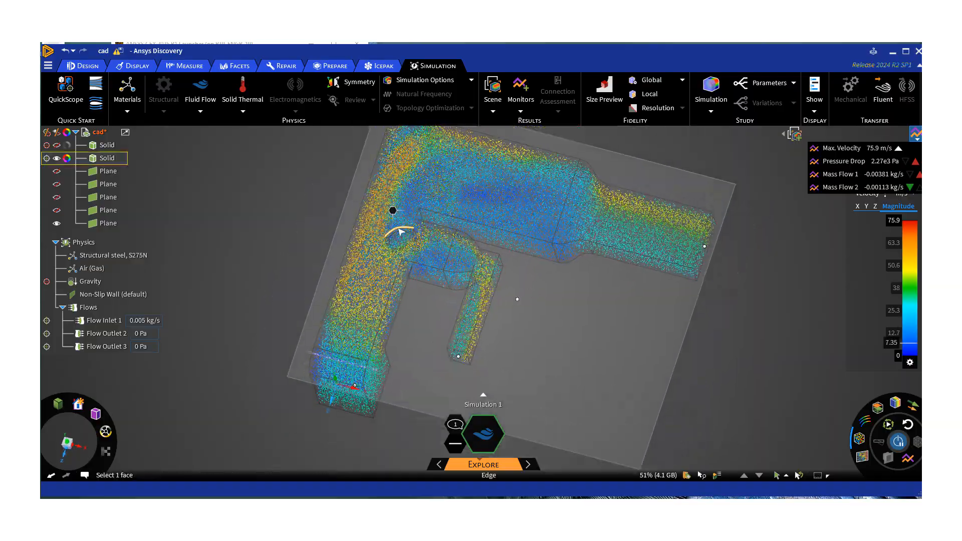
pyautogui.scroll(2, 398, 240)
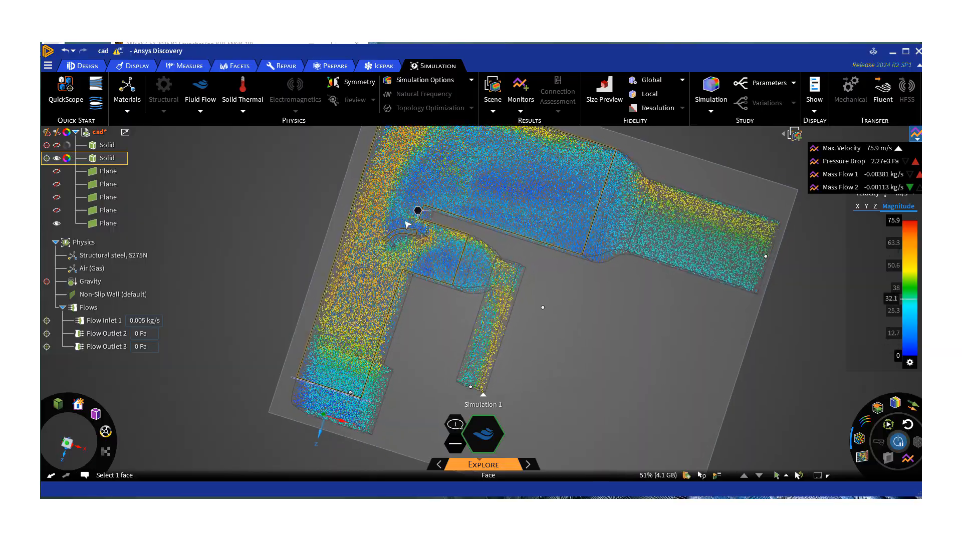
pyautogui.moveTo(385, 257); pyautogui.dragTo(386, 241, button='middle')
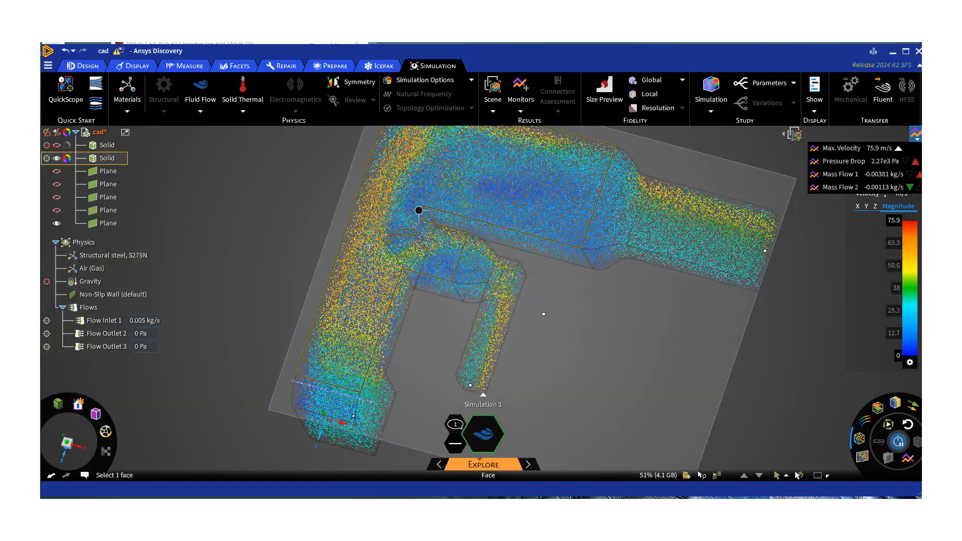
pyautogui.moveTo(362, 243); pyautogui.dragTo(369, 224, button='middle')
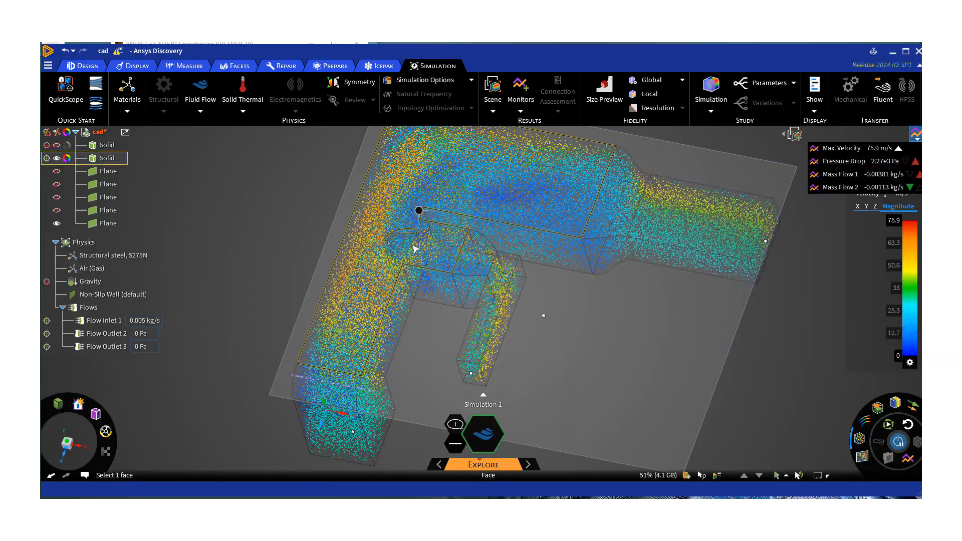
pyautogui.moveTo(415, 247); pyautogui.dragTo(425, 228, button='middle')
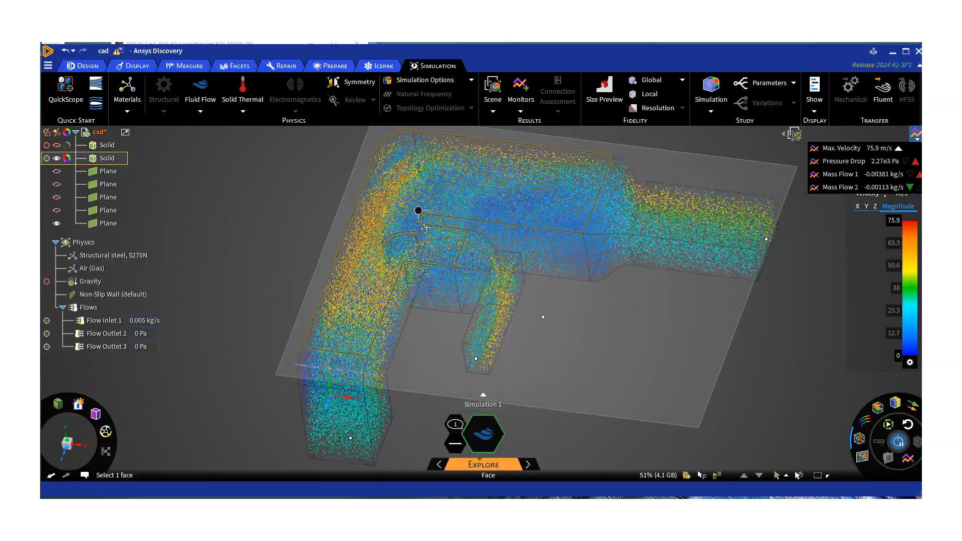